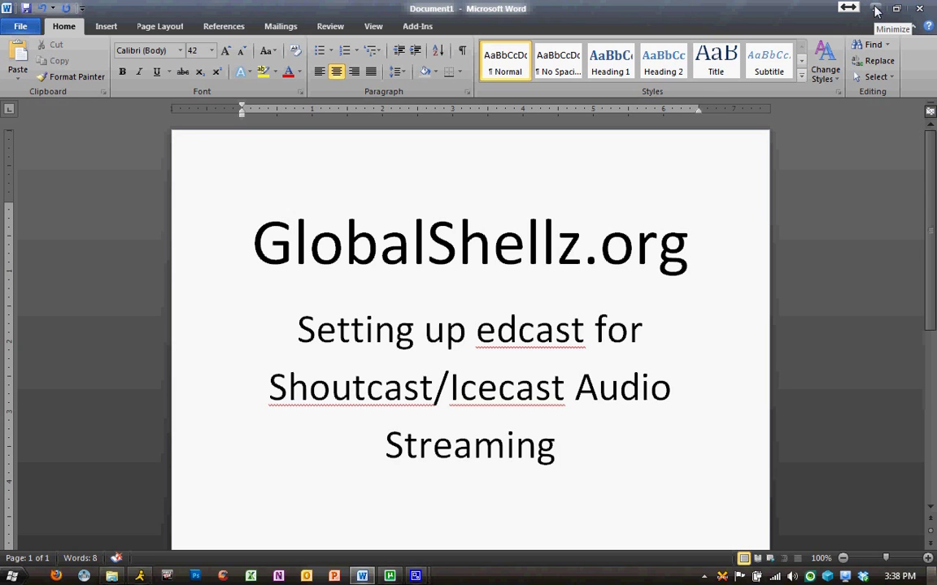
left_click(875, 8)
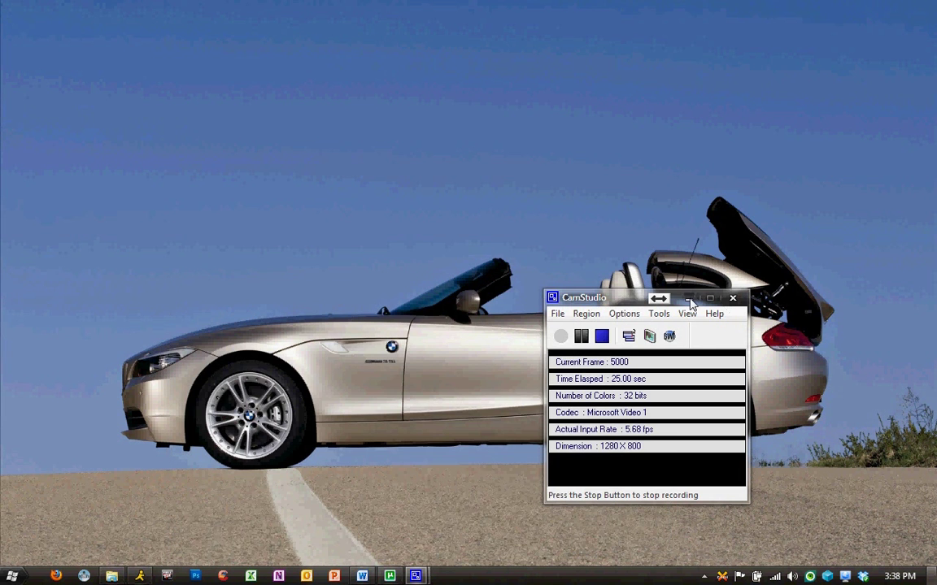
left_click(688, 297)
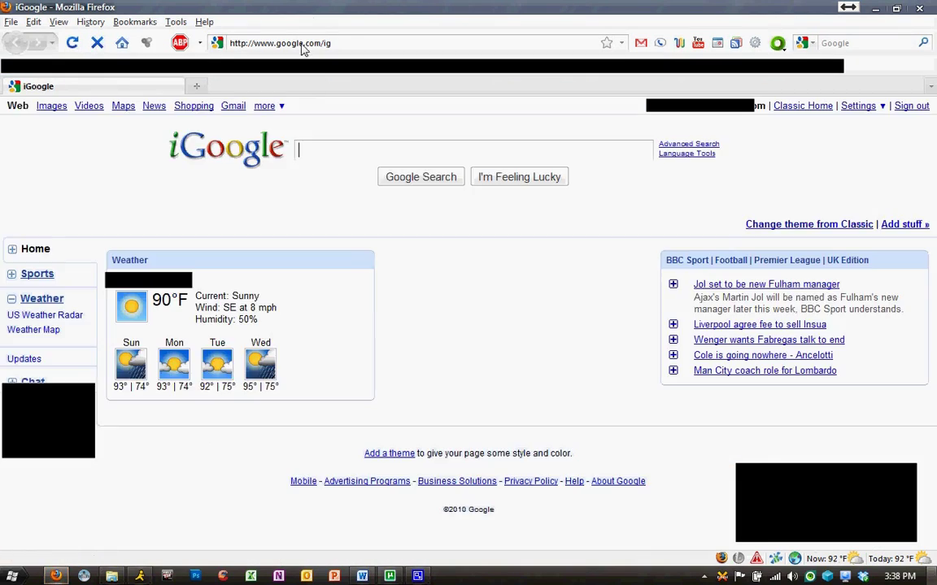
left_click(309, 49)
type("www")
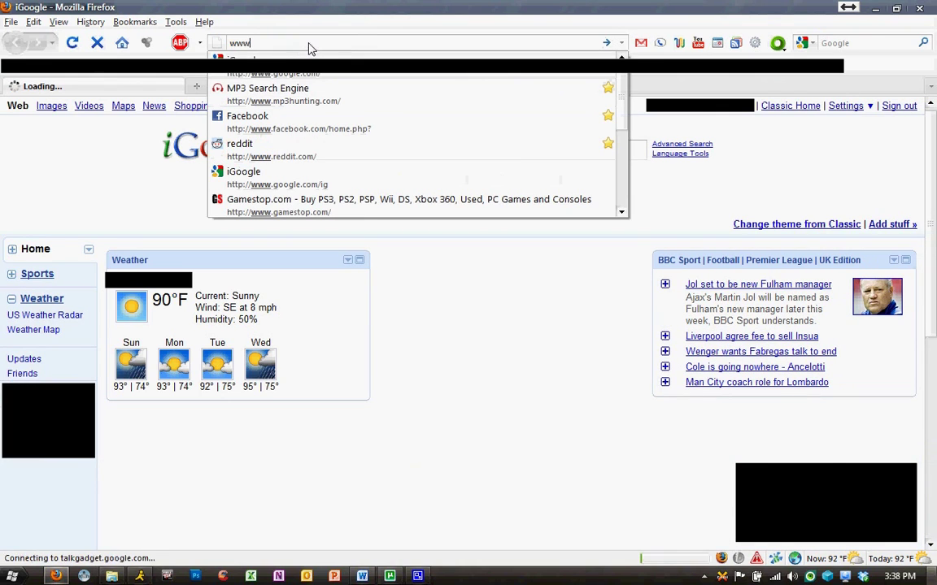
type(".odd")
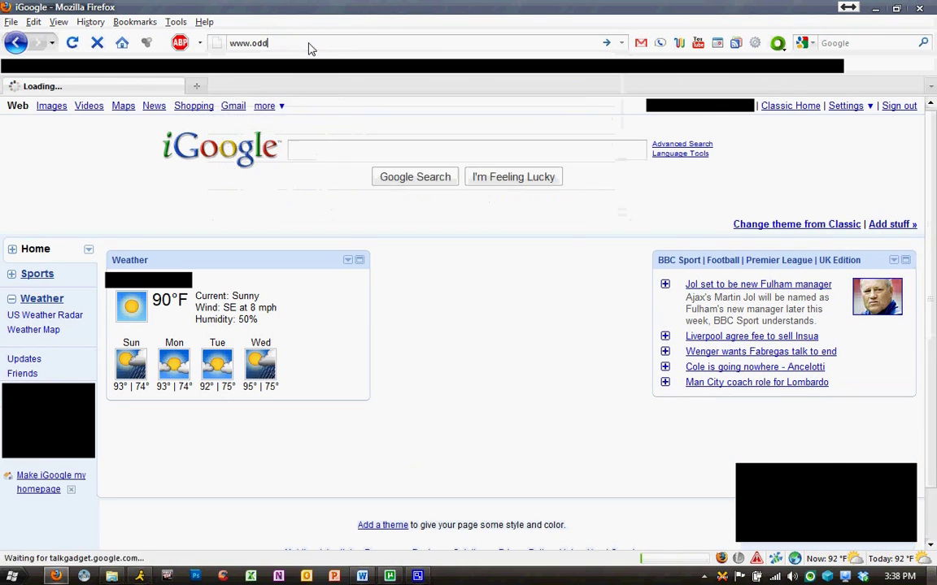
type("sock.org")
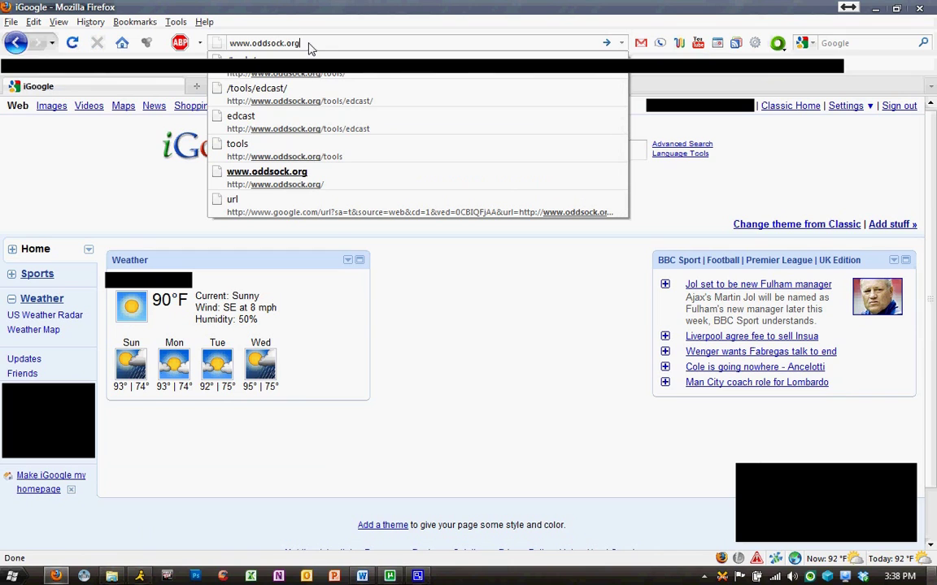
type("/tools")
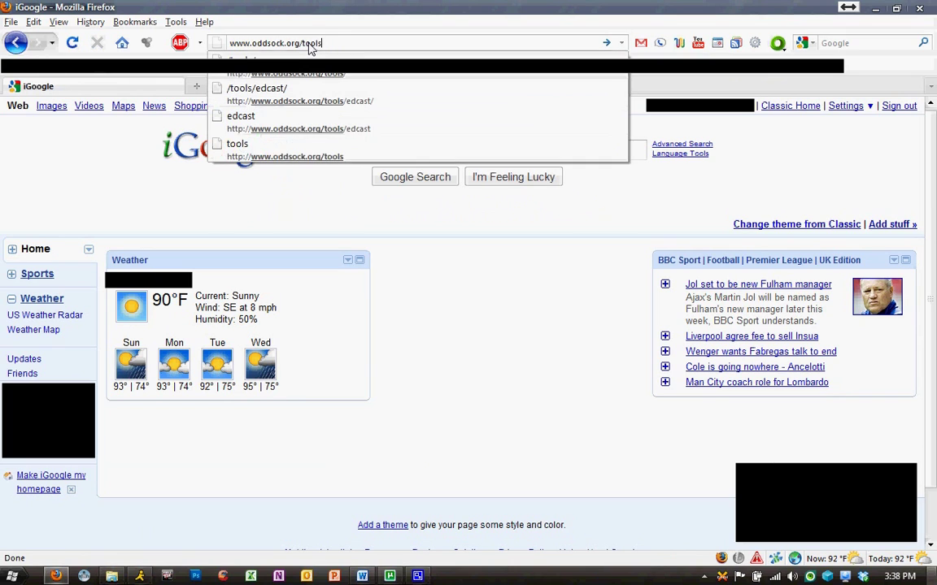
type("/edcast")
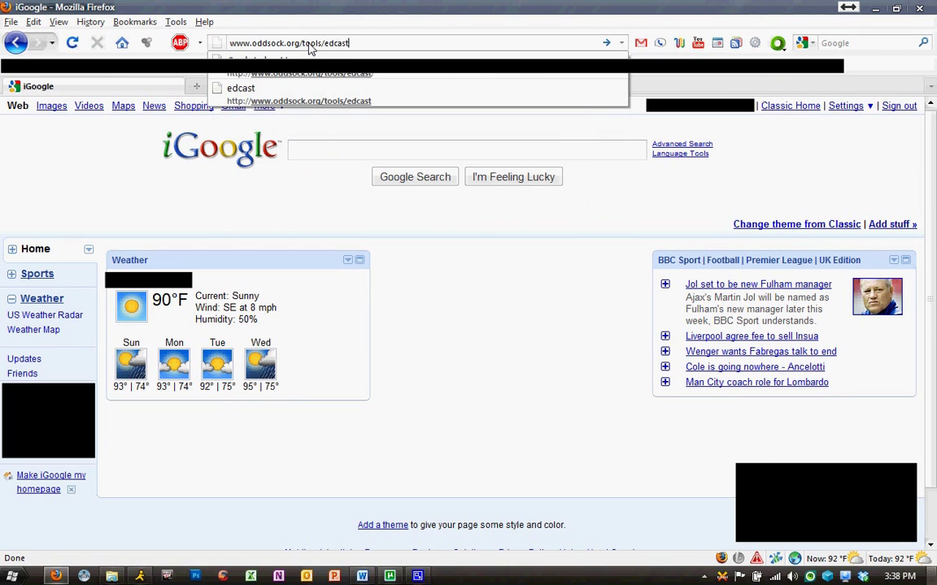
key("Return")
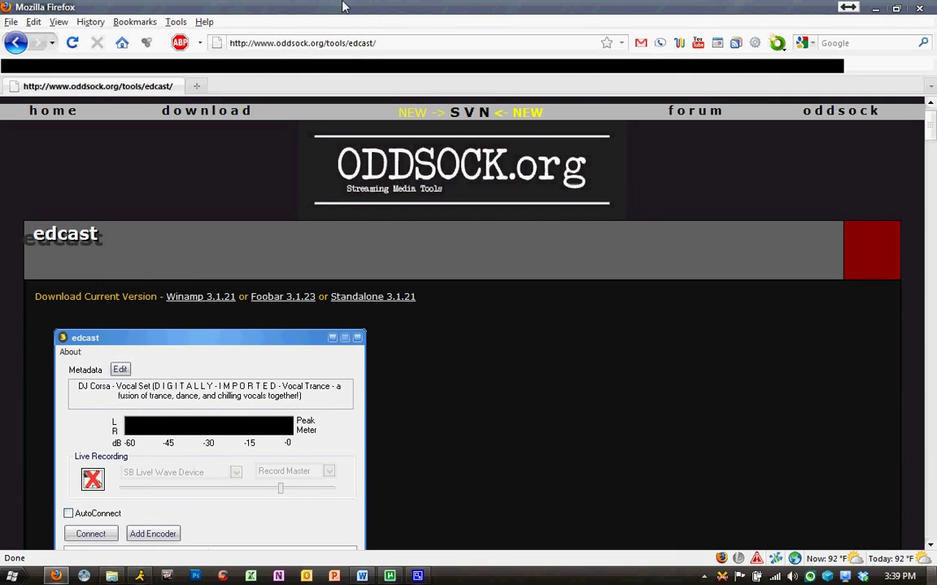
left_click(196, 299)
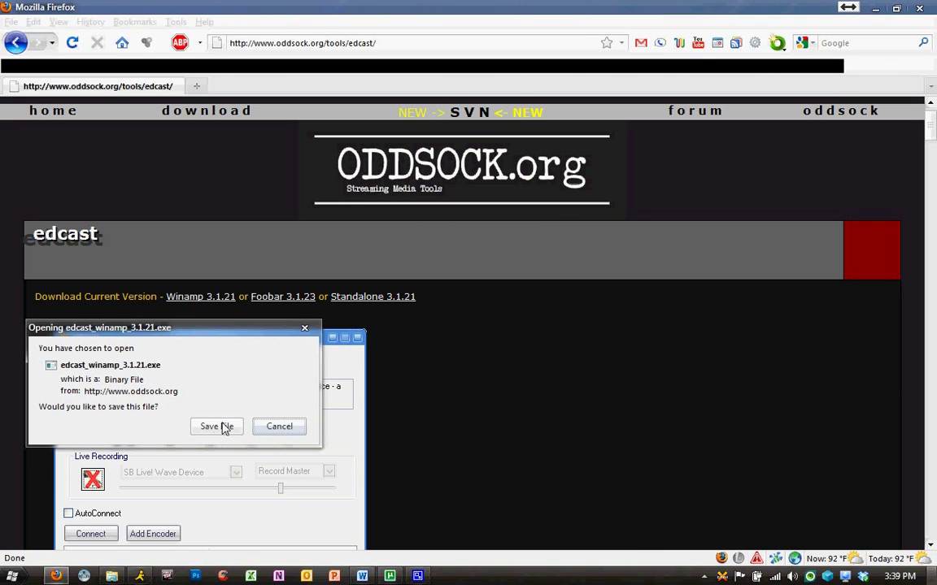
left_click(269, 429)
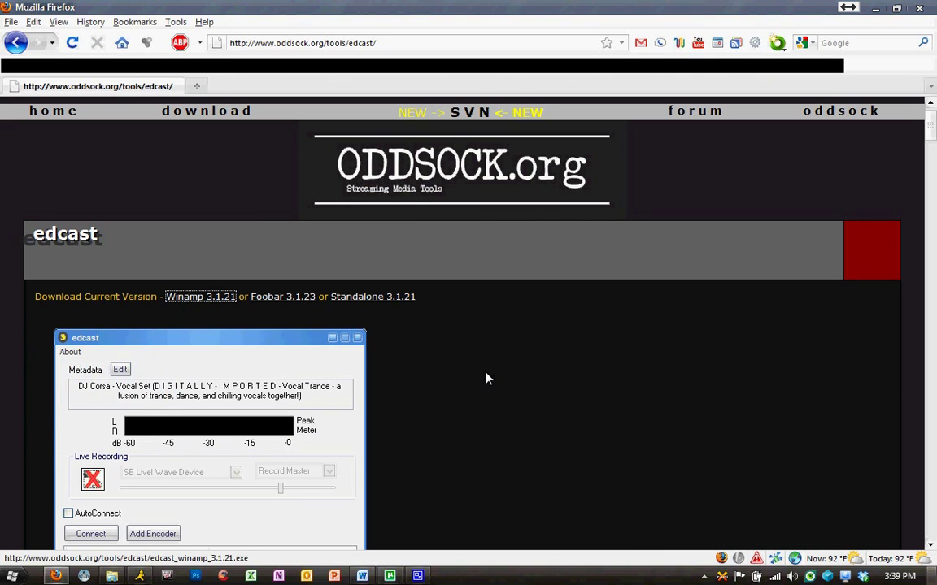
left_click(931, 8)
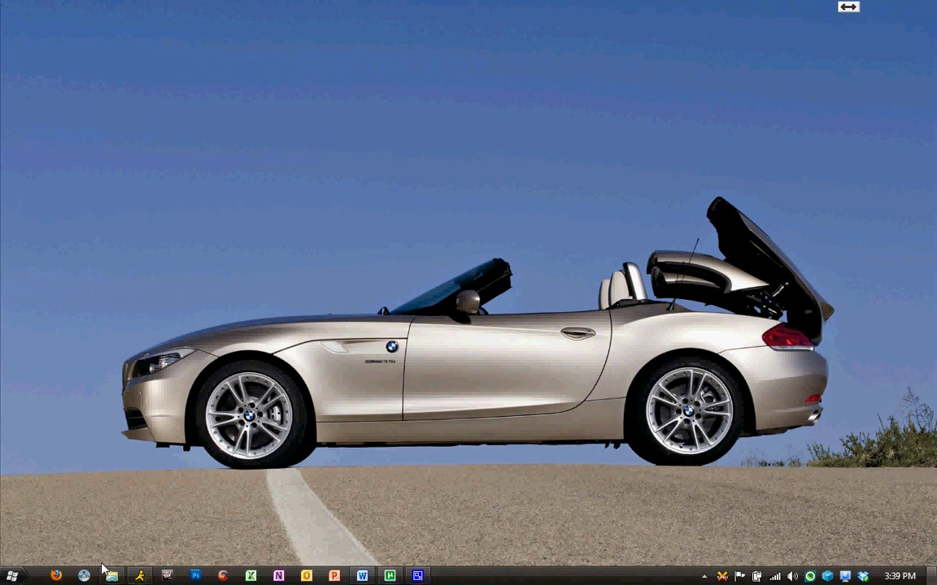
Run the installer edcast_winamp_3.1.21.exe from the Downloads folder and get the folder window out of the way.
mouse_move(111, 574)
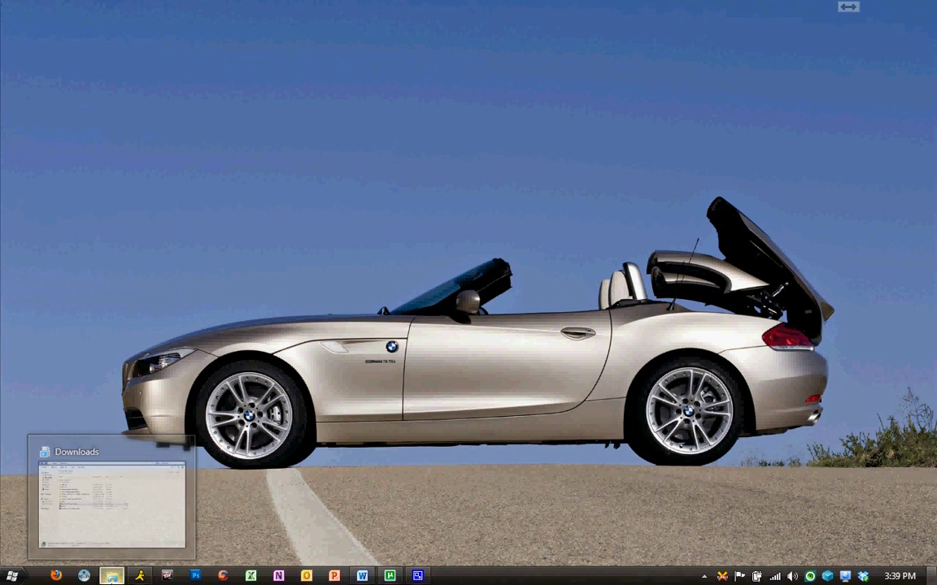
left_click(111, 500)
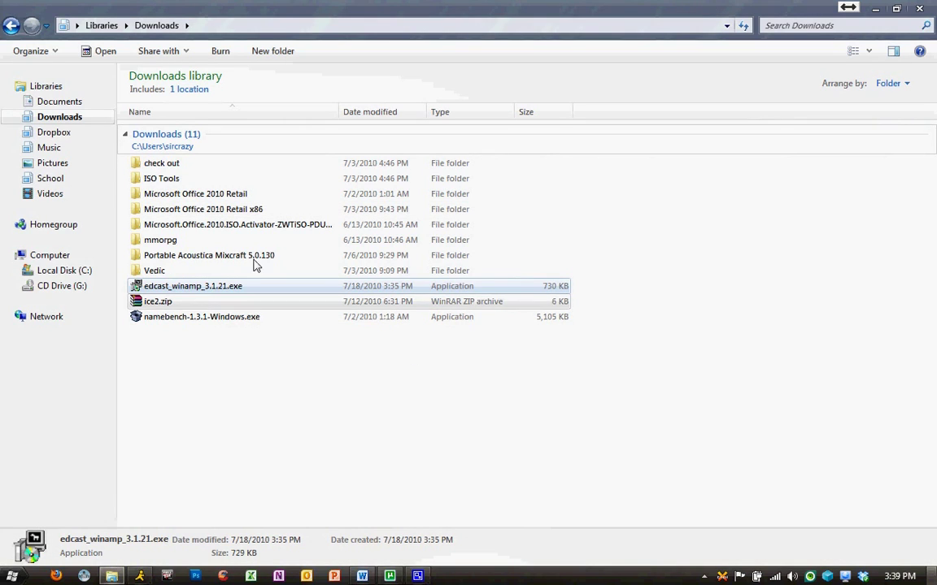
double_click(211, 290)
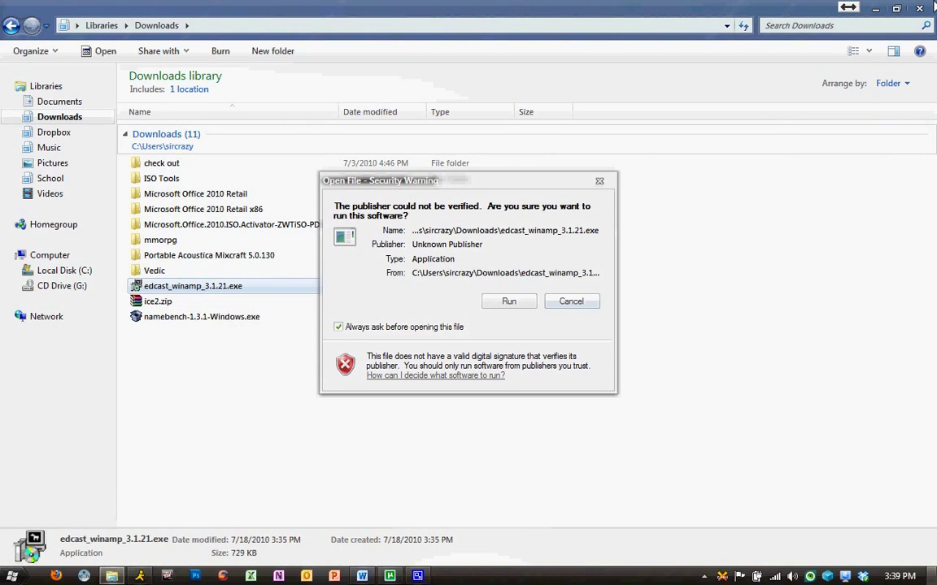
left_click(509, 300)
left_click(875, 7)
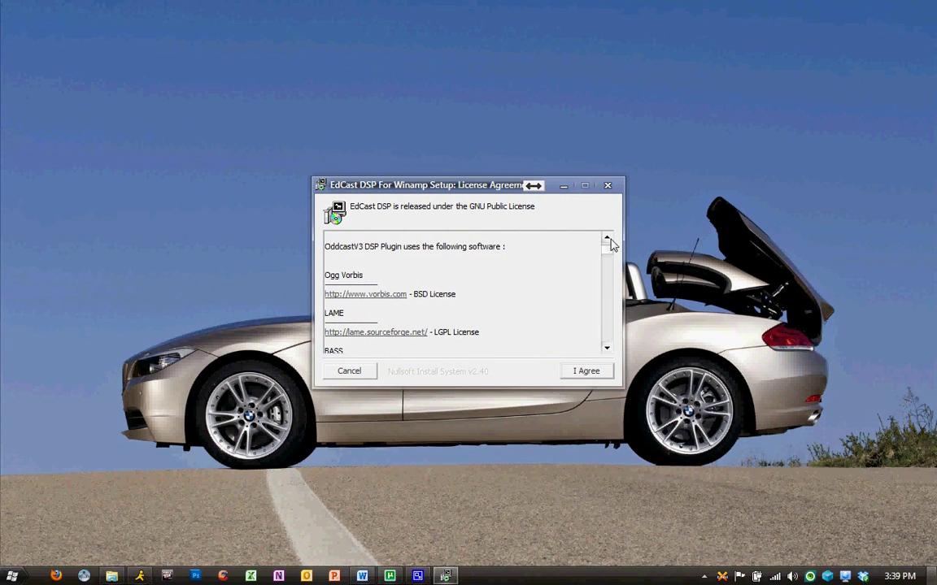
Accept the EdCast license and install it into C:\Program Files\Winamp with the LAME encoder dll component added.
left_click_drag(611, 244, 610, 348)
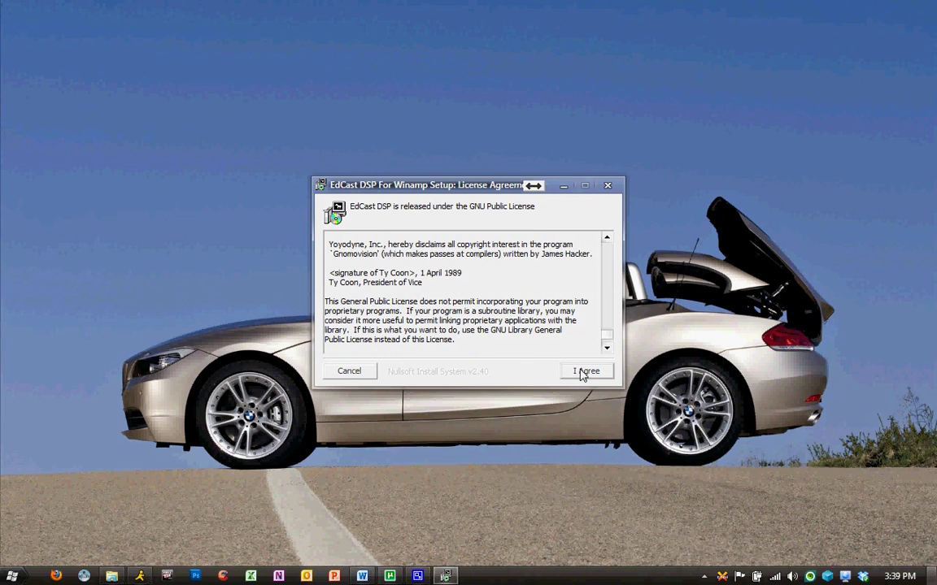
left_click(583, 373)
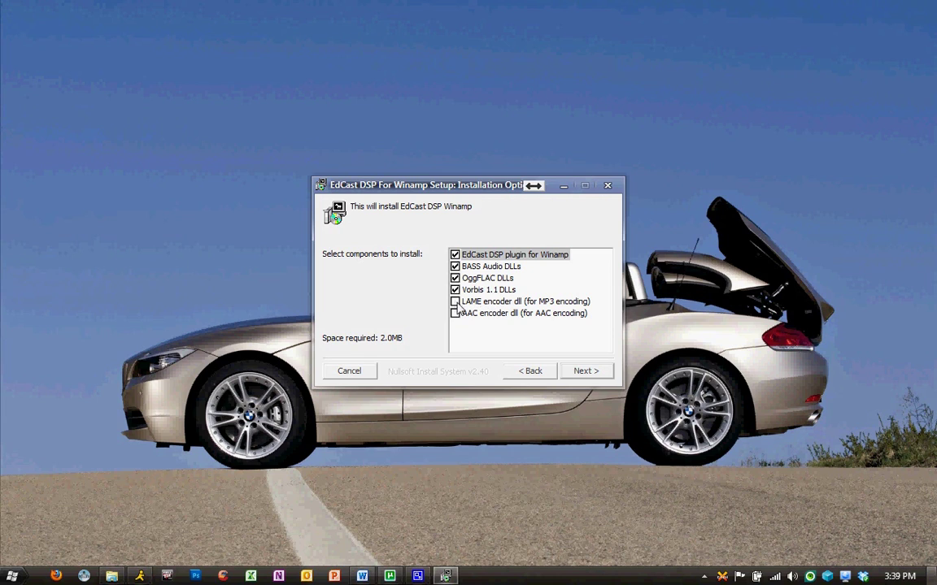
left_click(473, 304)
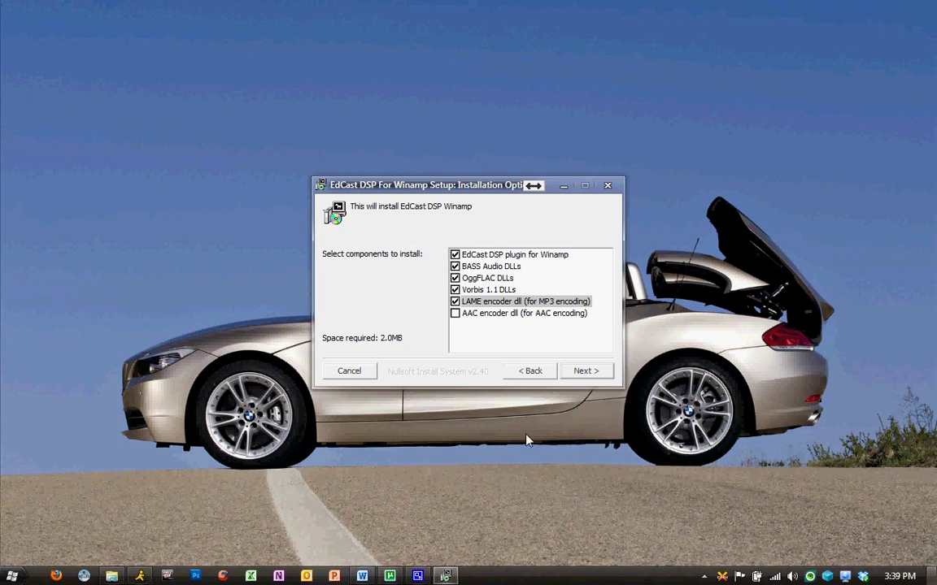
left_click(579, 374)
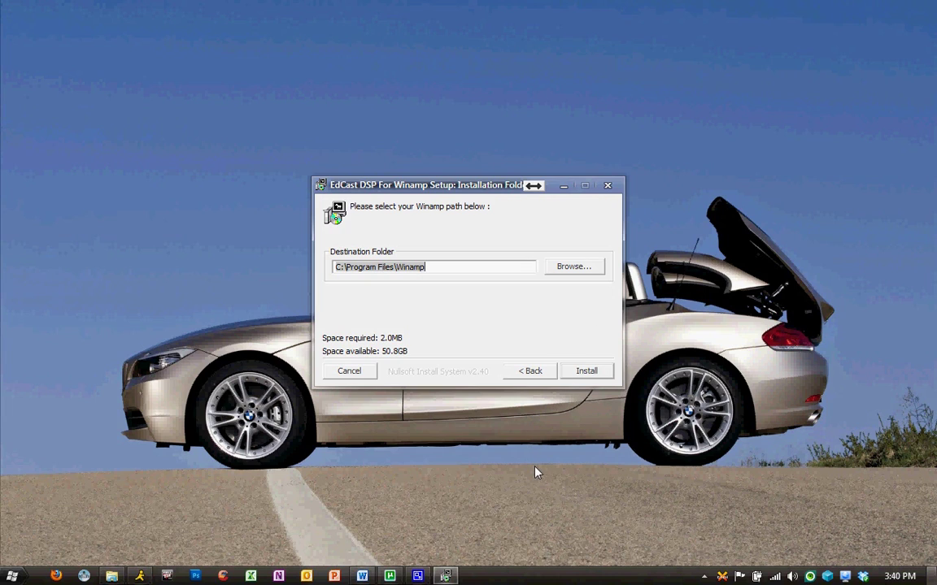
left_click(588, 374)
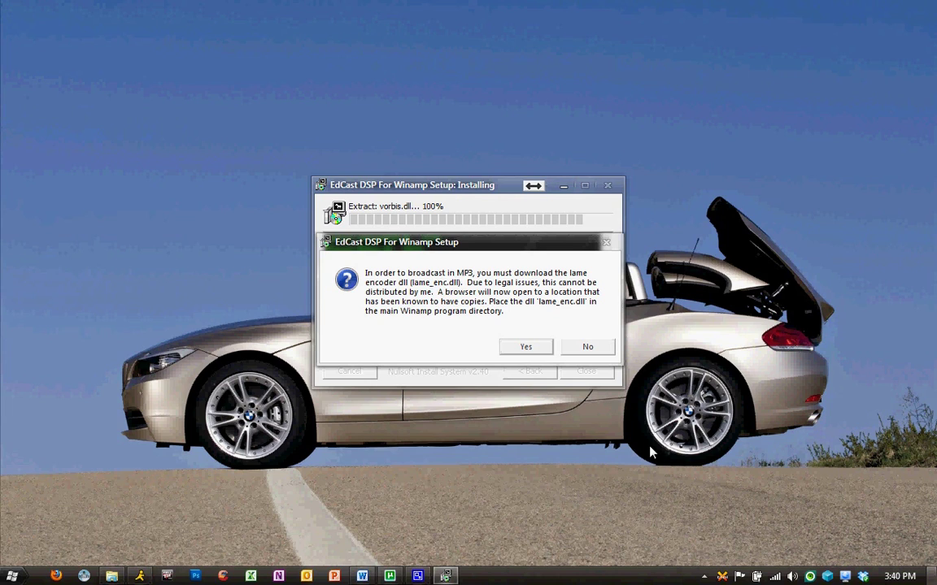
Agree to fetch the LAME encoder and save lamedll_MOD3.98.2.zip from the RareWares LAME Libraries page.
left_click(524, 348)
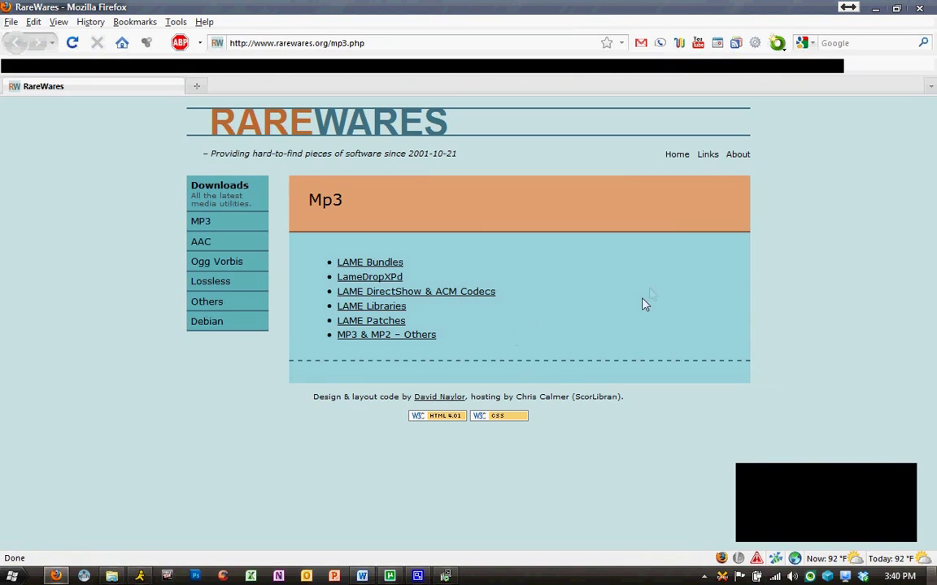
left_click(387, 307)
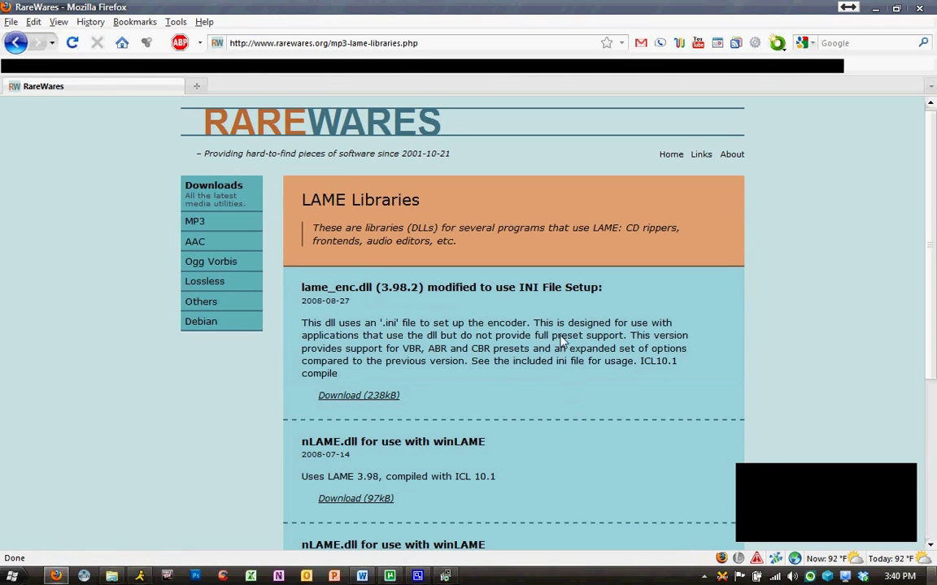
scroll(595, 345, "down", 1)
scroll(596, 345, "down", 2)
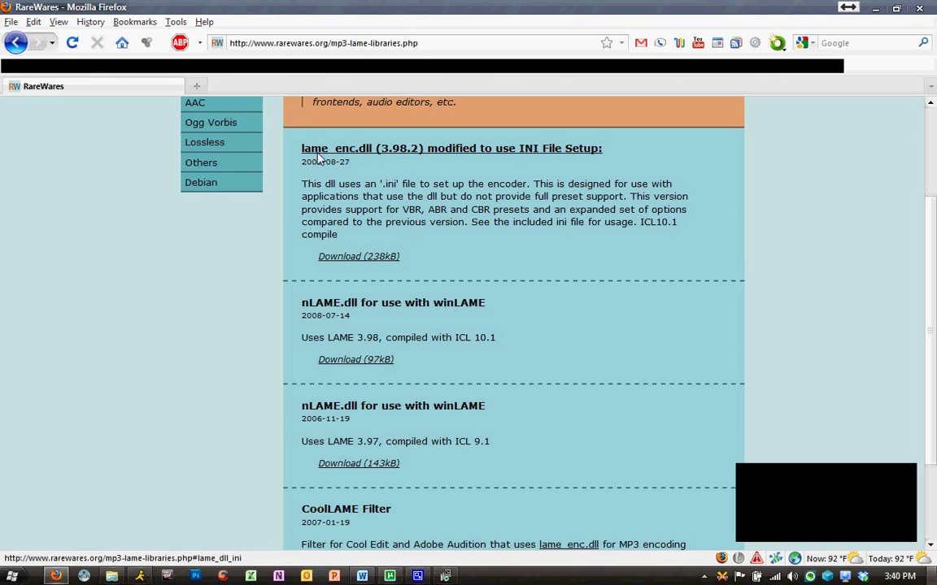
left_click(374, 258)
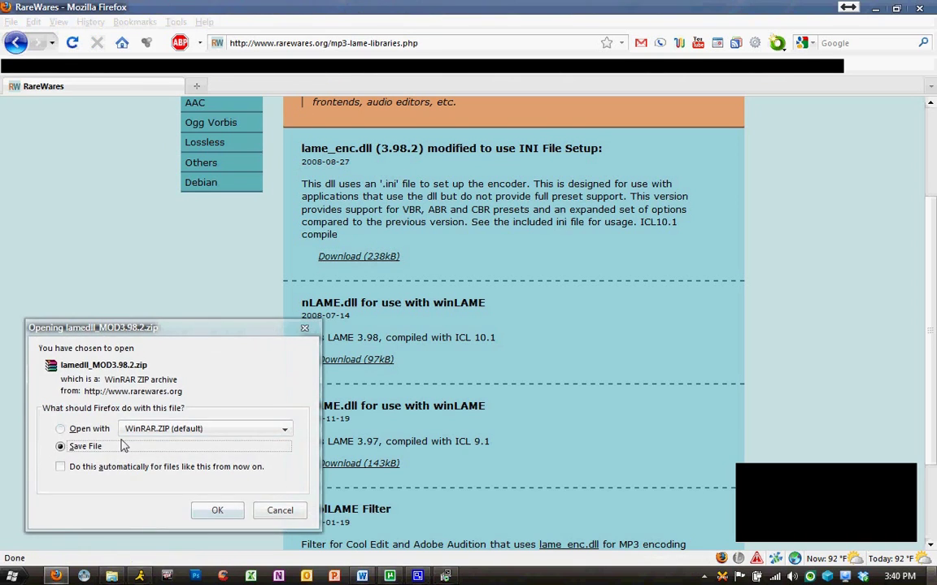
left_click(233, 512)
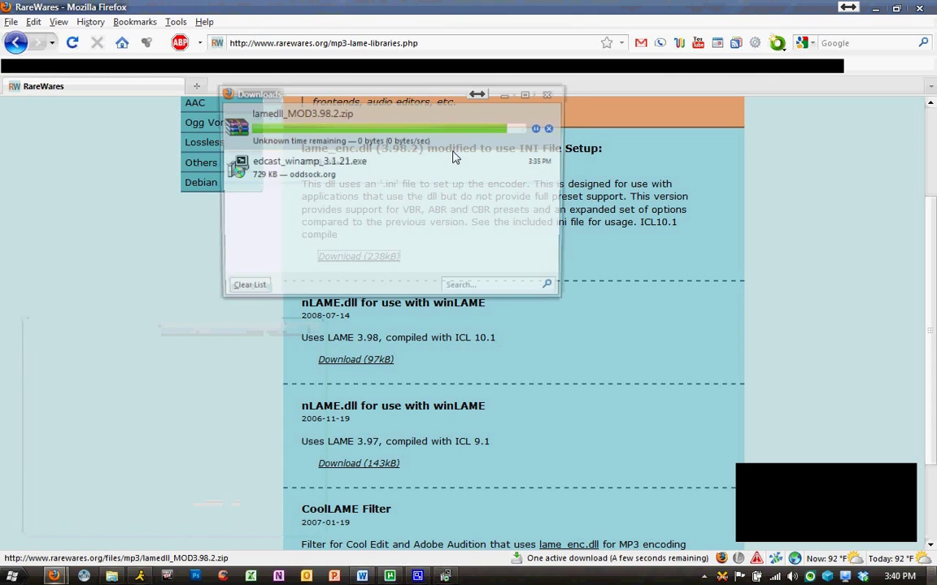
Clear the Firefox download list, and close the downloads window and the completed EdCast setup.
left_click(251, 291)
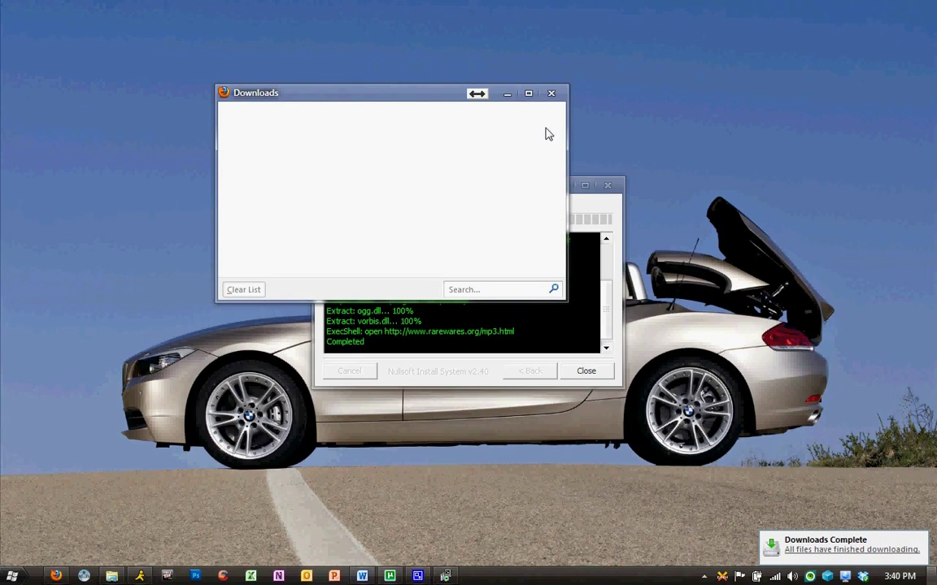
left_click(552, 93)
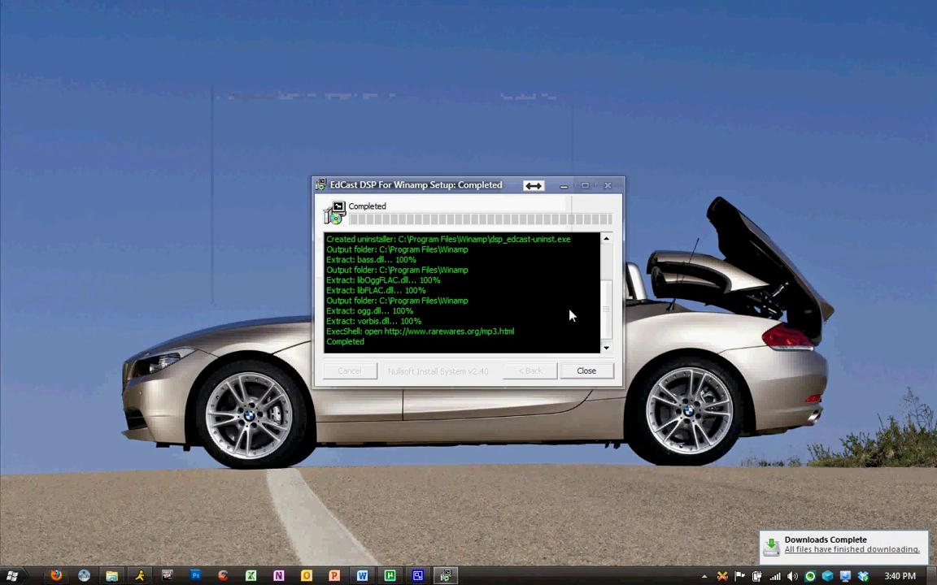
left_click(586, 370)
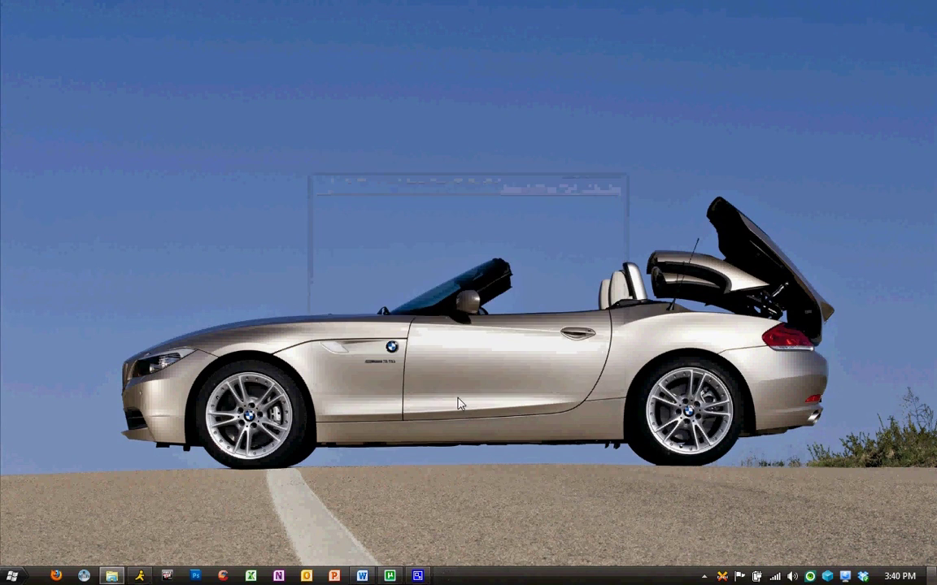
Extract lamedll_MOD3.98.2.zip directly into the Downloads folder.
left_click(111, 575)
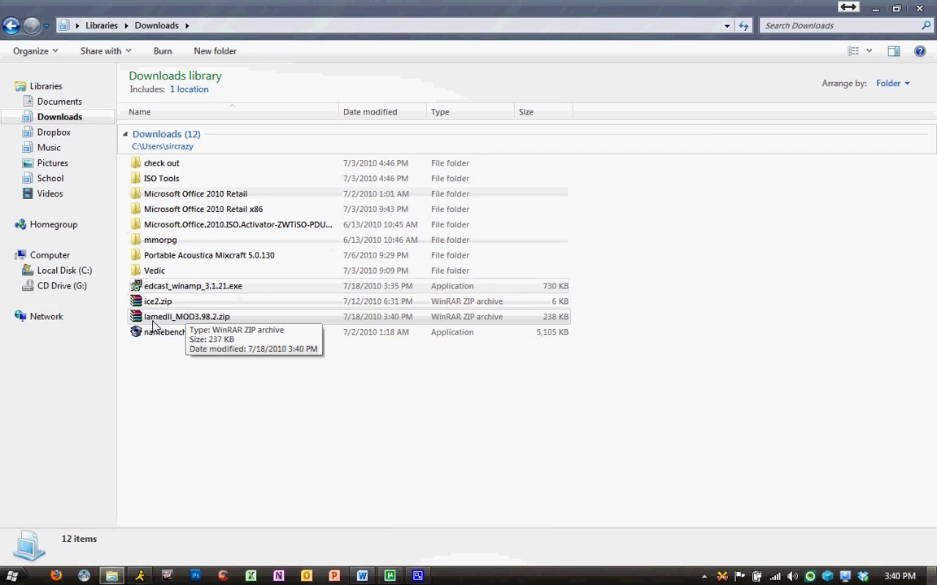
left_click(179, 316)
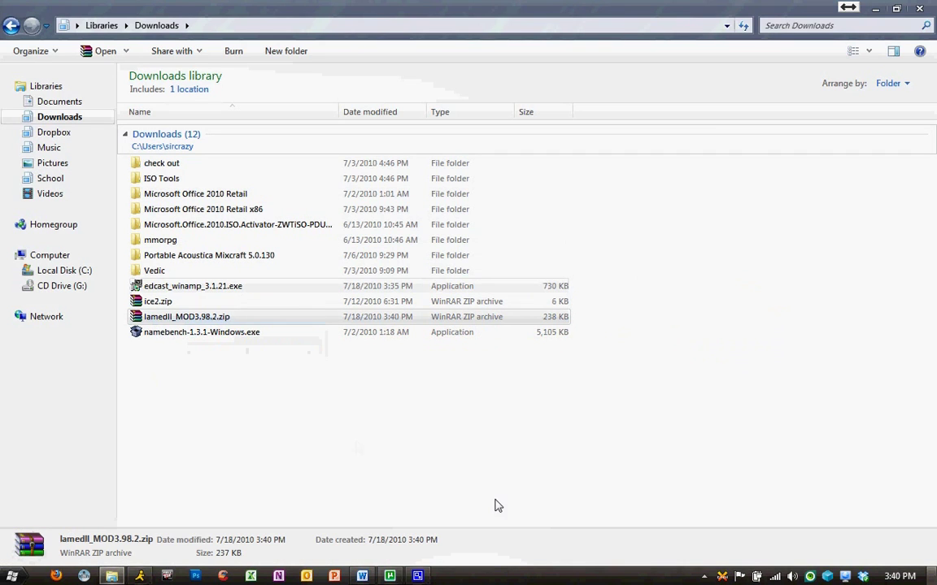
right_click(191, 317)
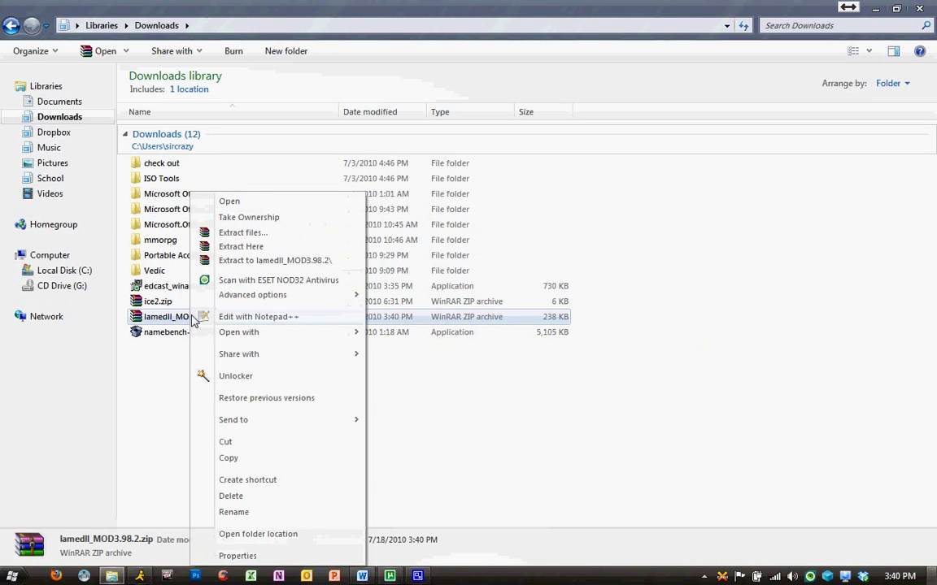
left_click(288, 247)
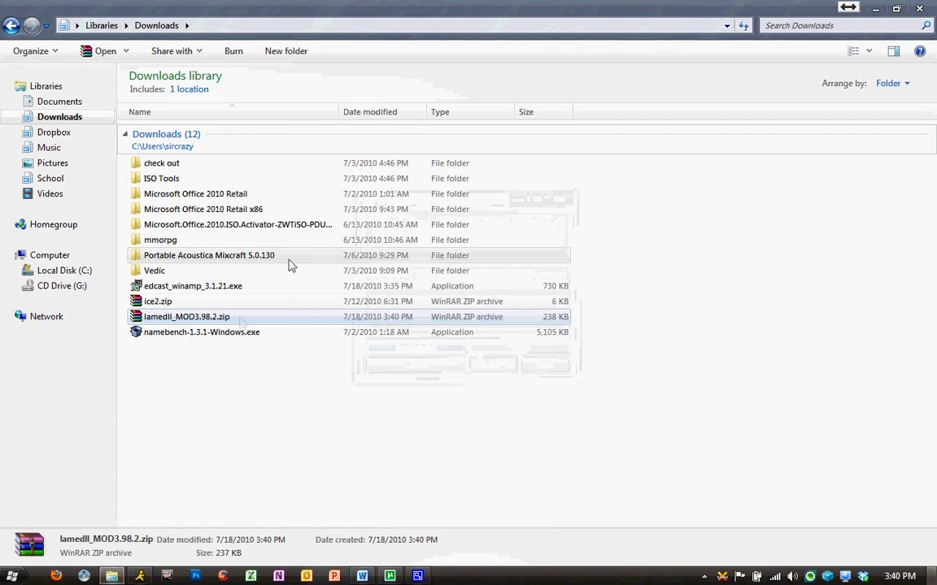
Cut the extracted files lame_enc.dll and lame_enc.ini from the Downloads folder.
key("Up")
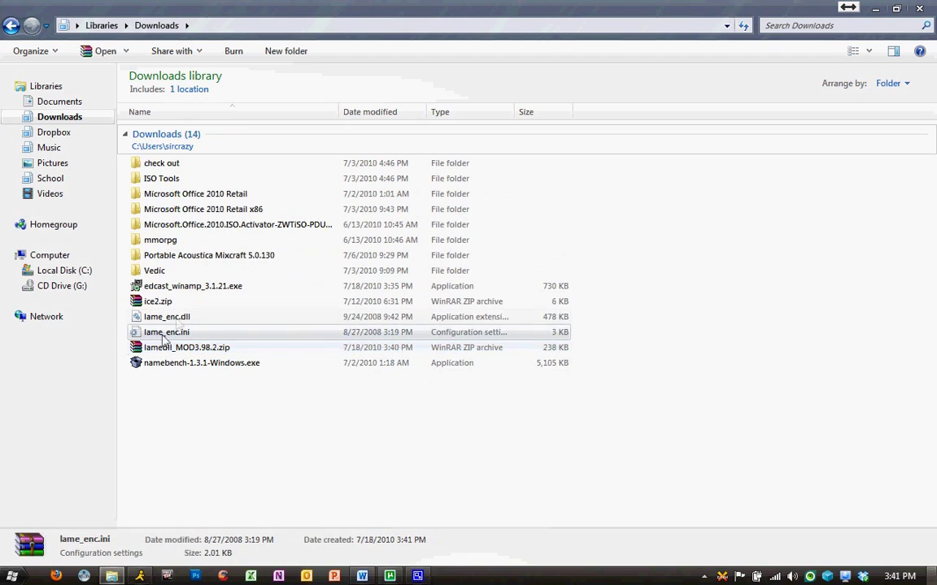
key("Up")
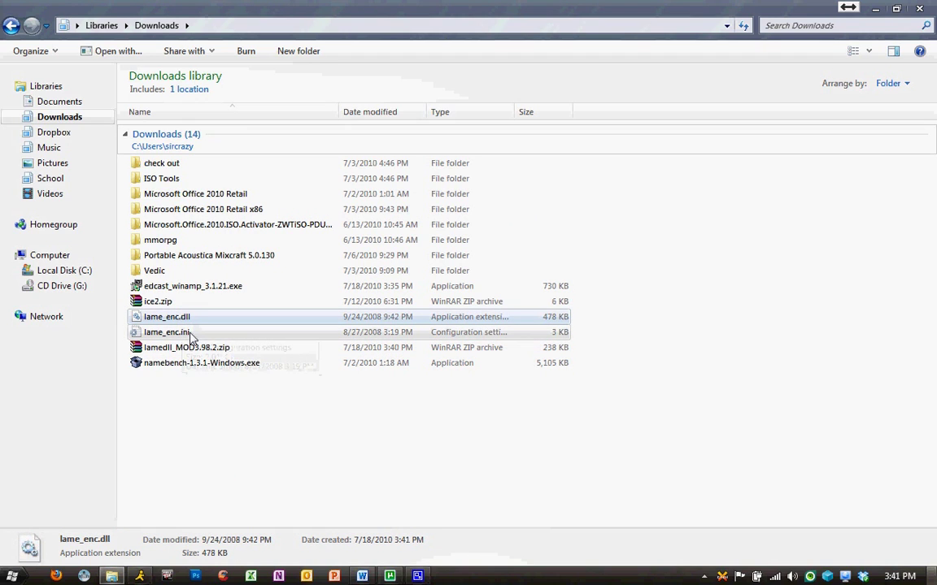
left_click(194, 332, "shift")
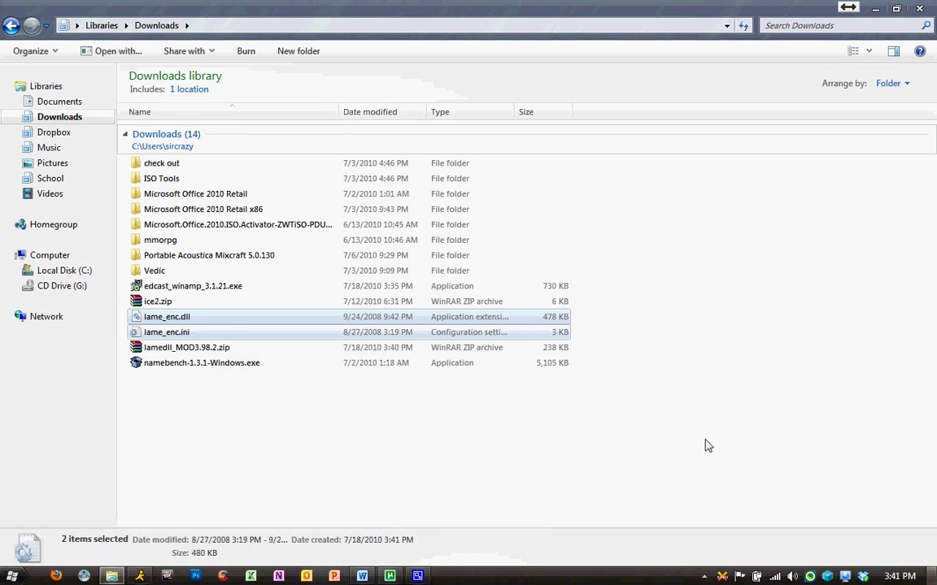
right_click(174, 317)
left_click(249, 467)
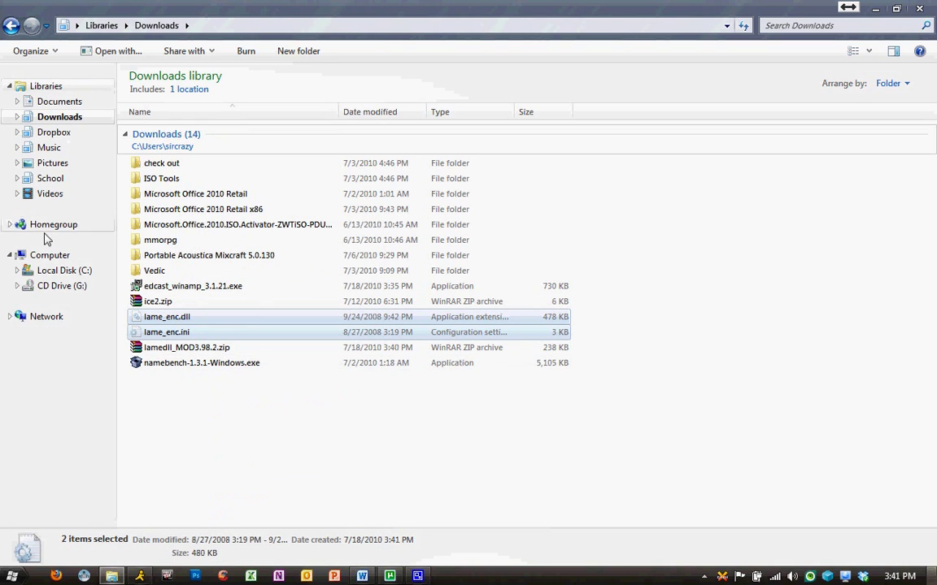
Paste the two cut LAME files into C:\Program Files\Winamp, replacing both existing copies, and close the folder window.
left_click(42, 270)
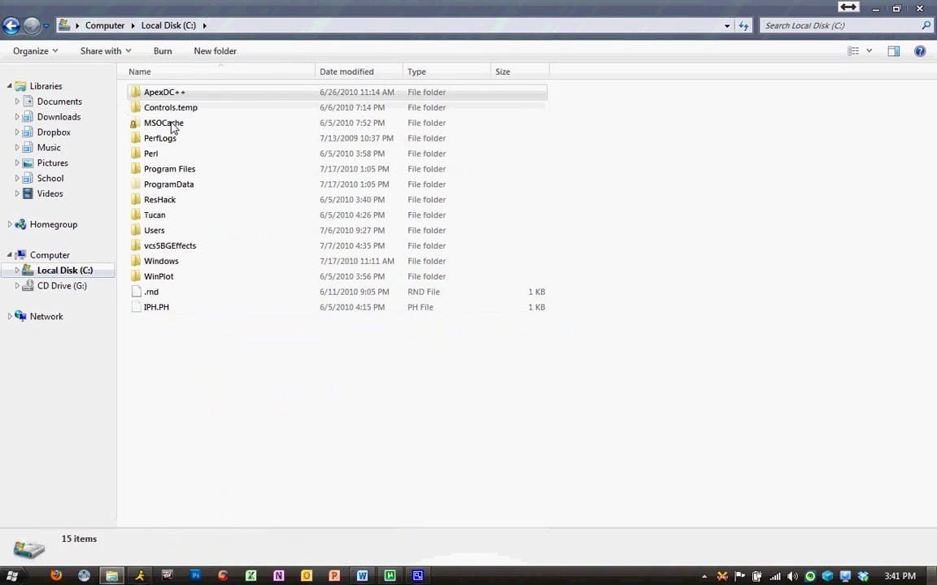
double_click(170, 169)
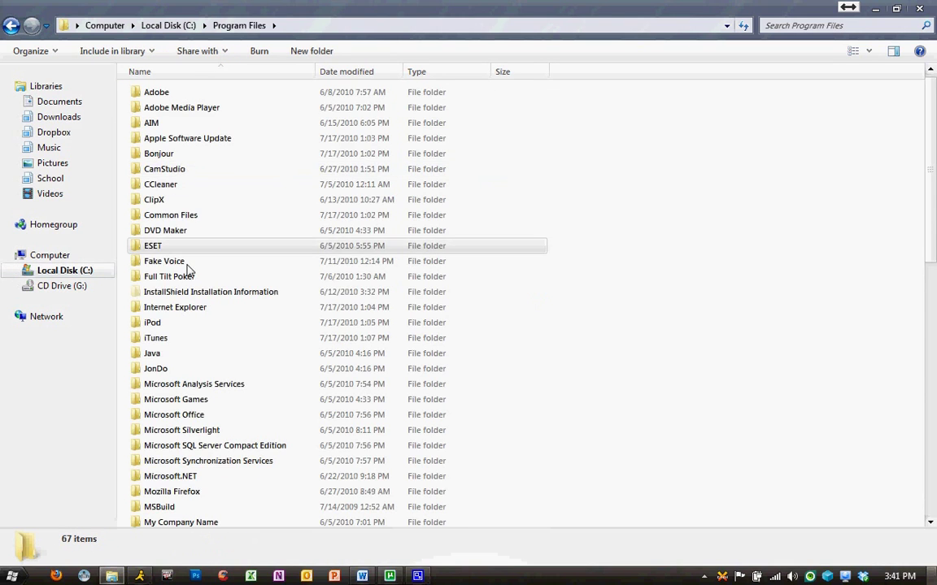
scroll(198, 303, "down", 7)
scroll(156, 387, "down", 3)
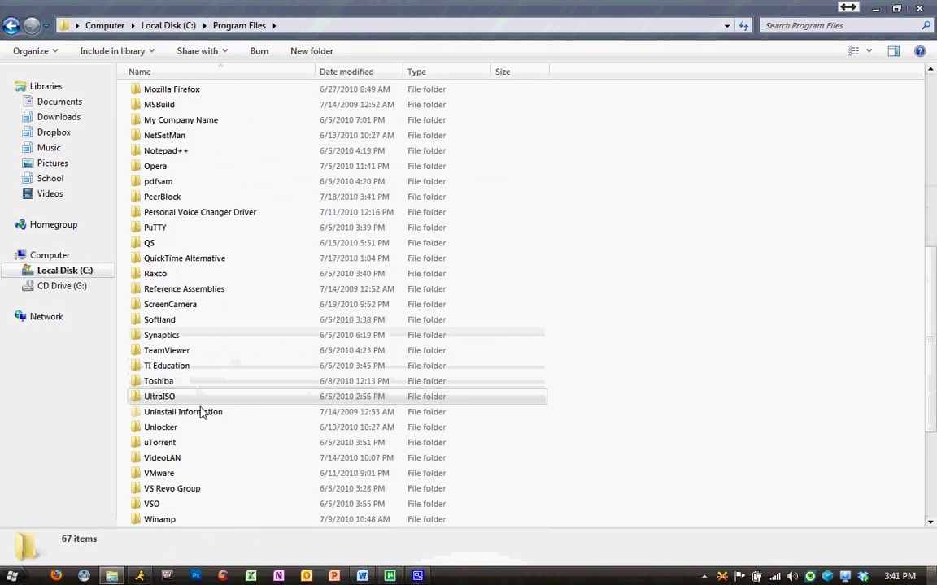
double_click(167, 460)
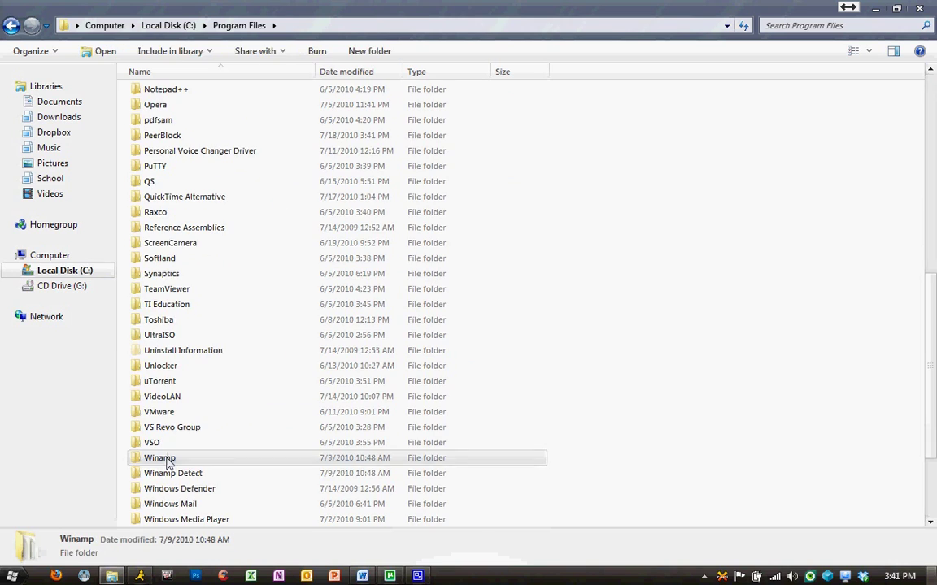
right_click(651, 289)
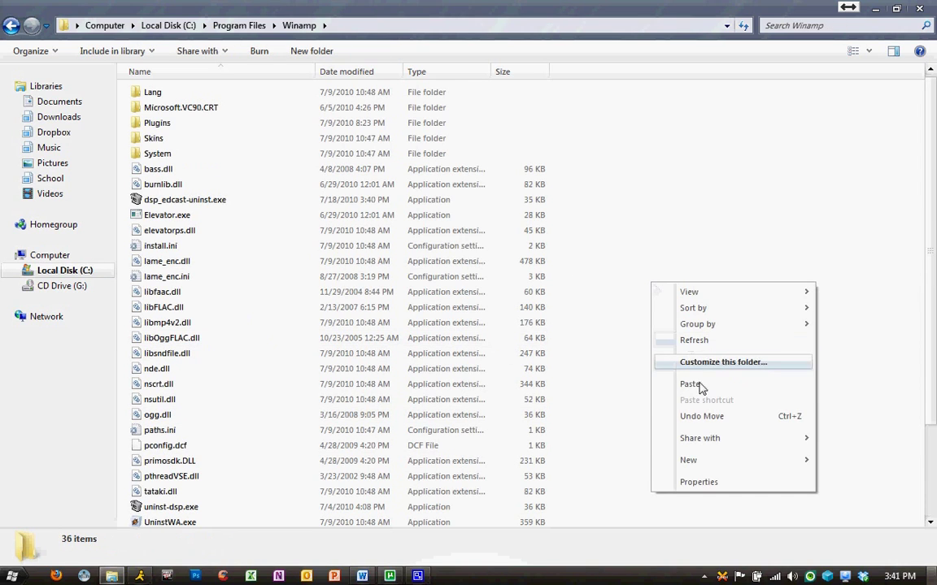
left_click(700, 387)
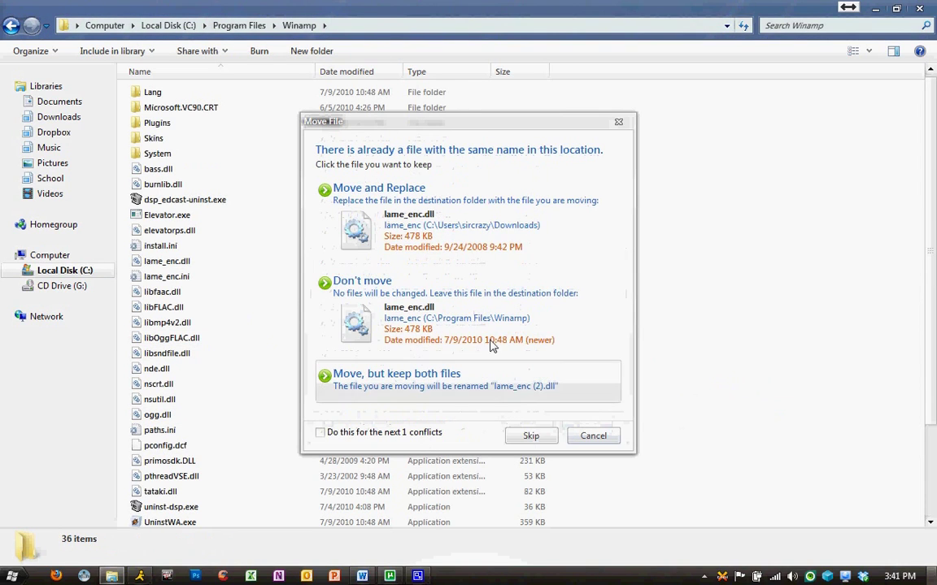
left_click(340, 213)
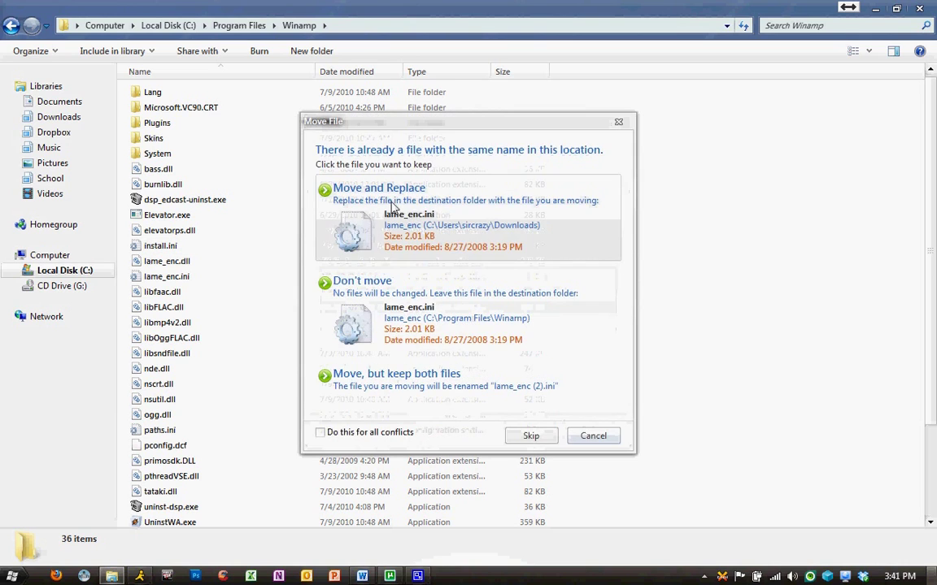
left_click(355, 199)
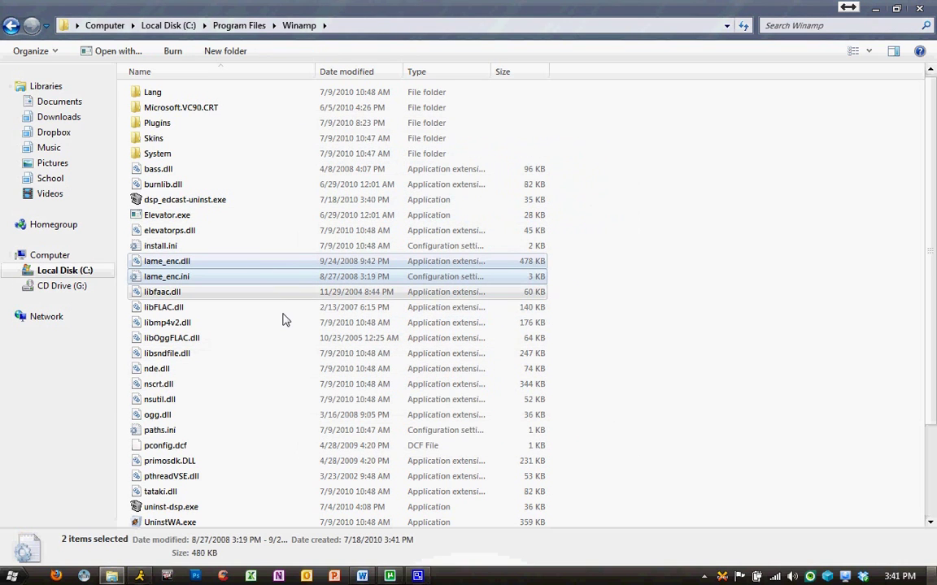
left_click(884, 308)
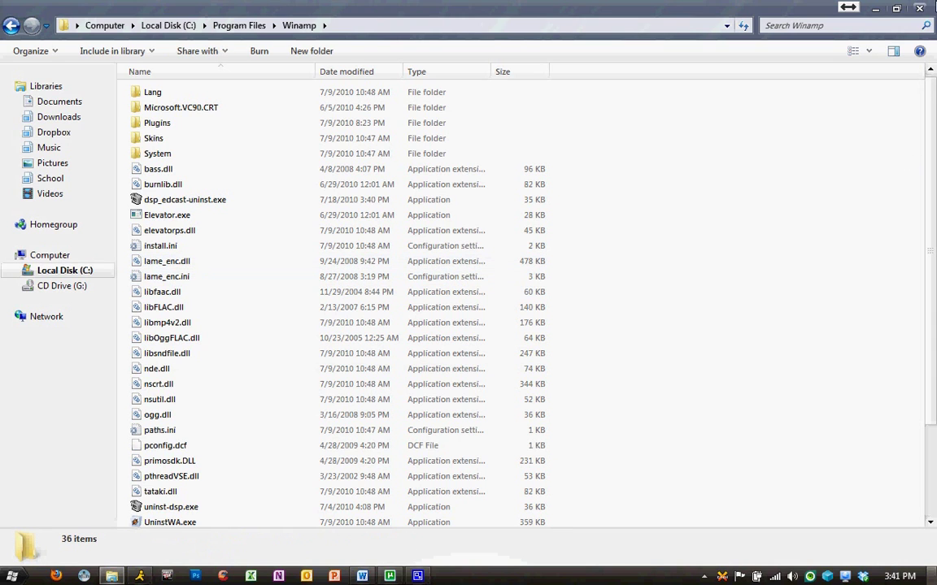
left_click(924, 10)
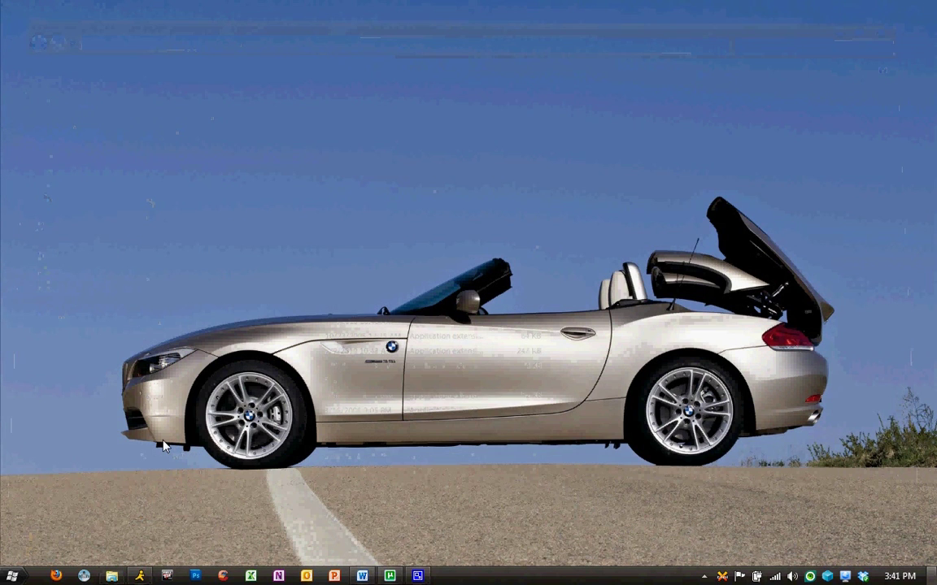
Switch to Winamp, reposition its player window on the desktop, and open the Winamp Preferences.
key("super")
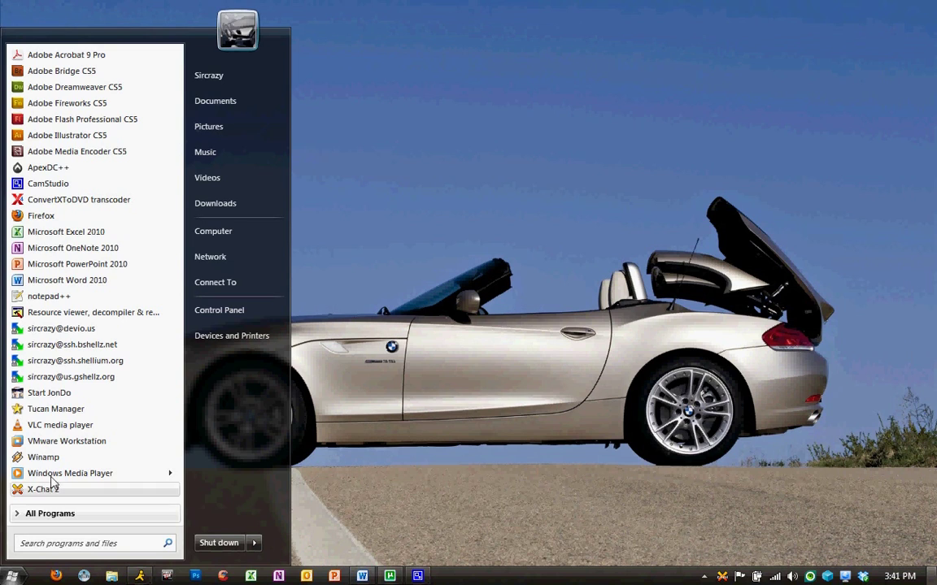
left_click(52, 462)
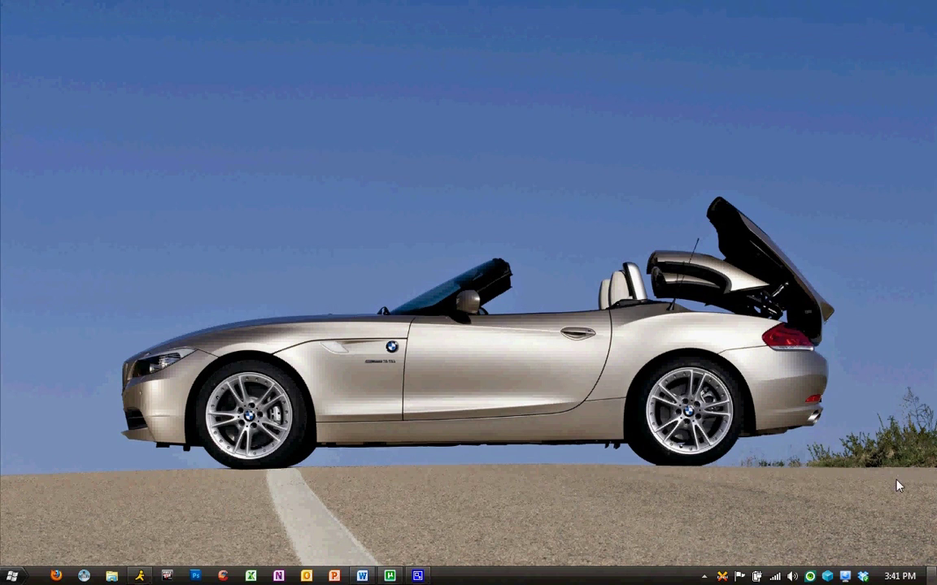
left_click_drag(789, 36, 730, 31)
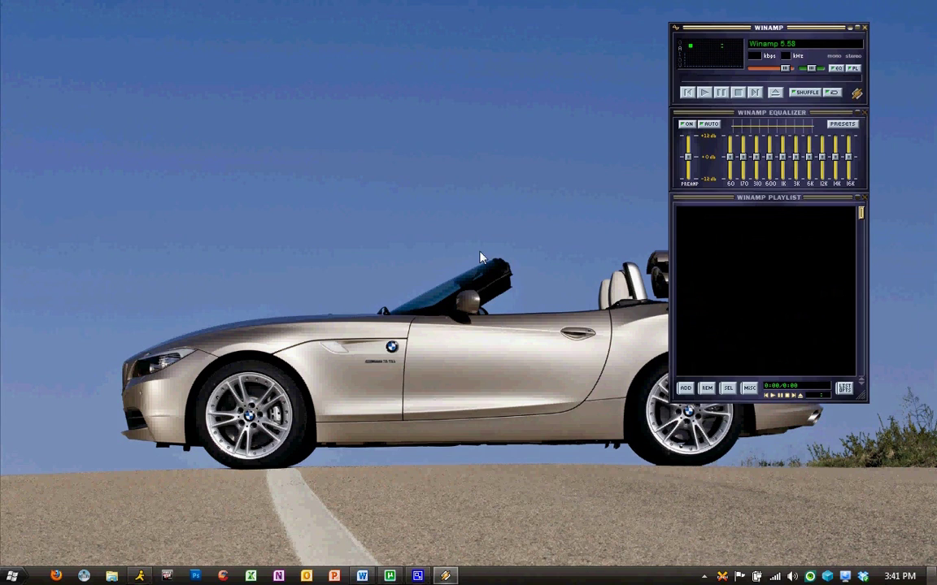
right_click(704, 75)
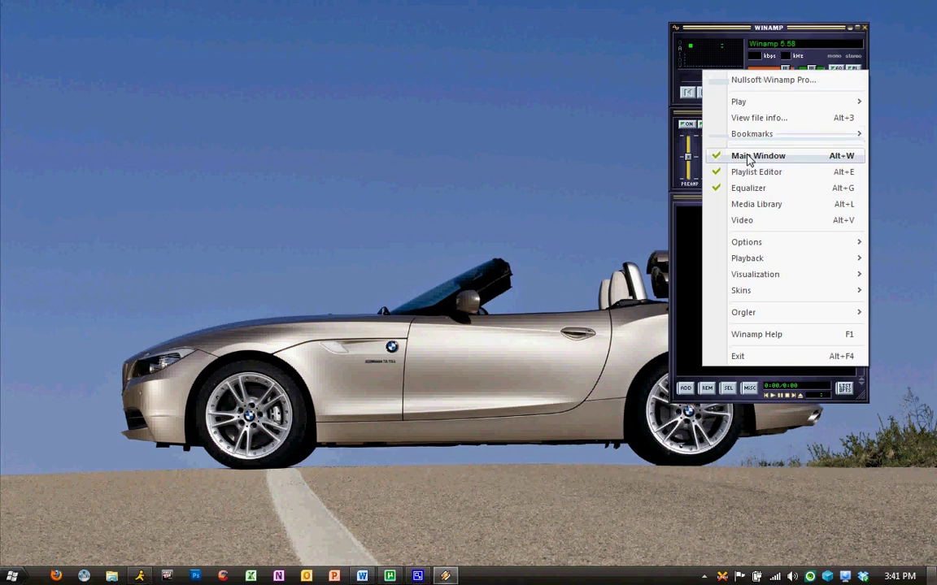
mouse_move(811, 248)
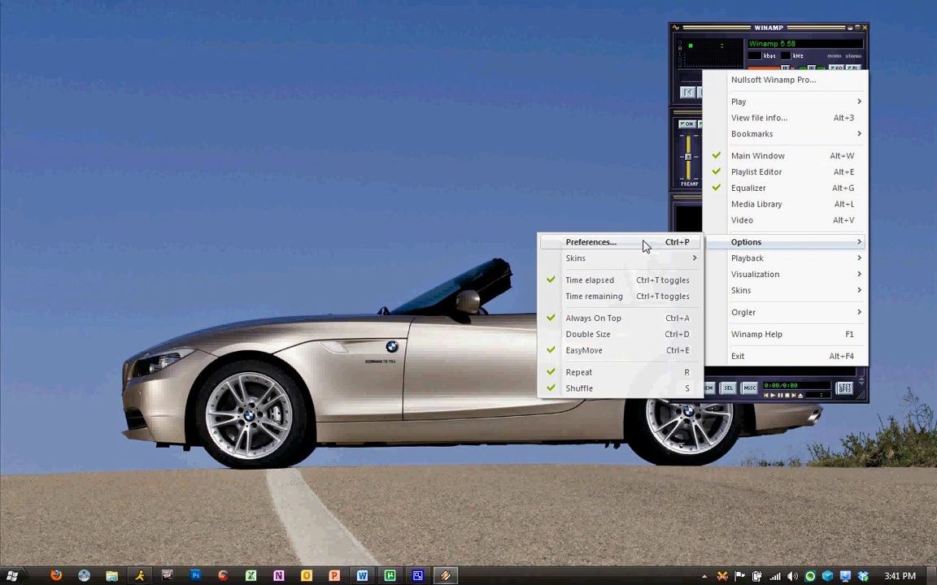
left_click(644, 245)
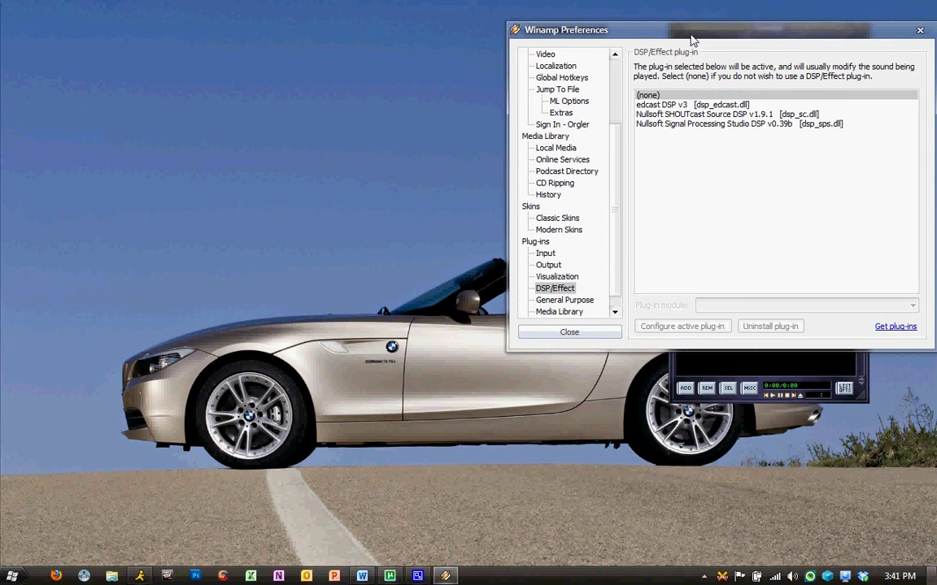
Activate the edcast DSP v3 plug-in among the DSP/Effect plug-ins and close the preferences.
left_click_drag(694, 32, 487, 48)
scroll(404, 165, "up", 3)
left_click(350, 80)
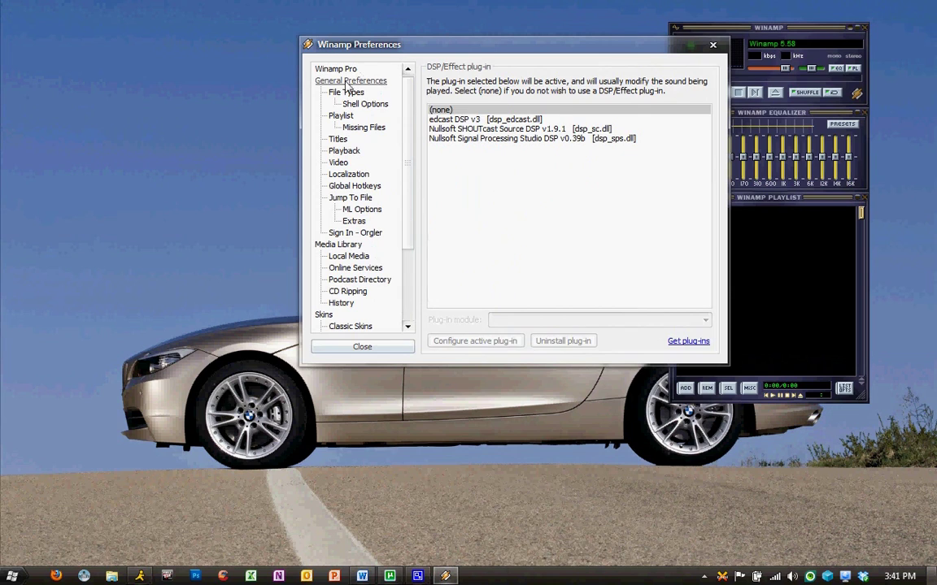
scroll(409, 122, "down", 3)
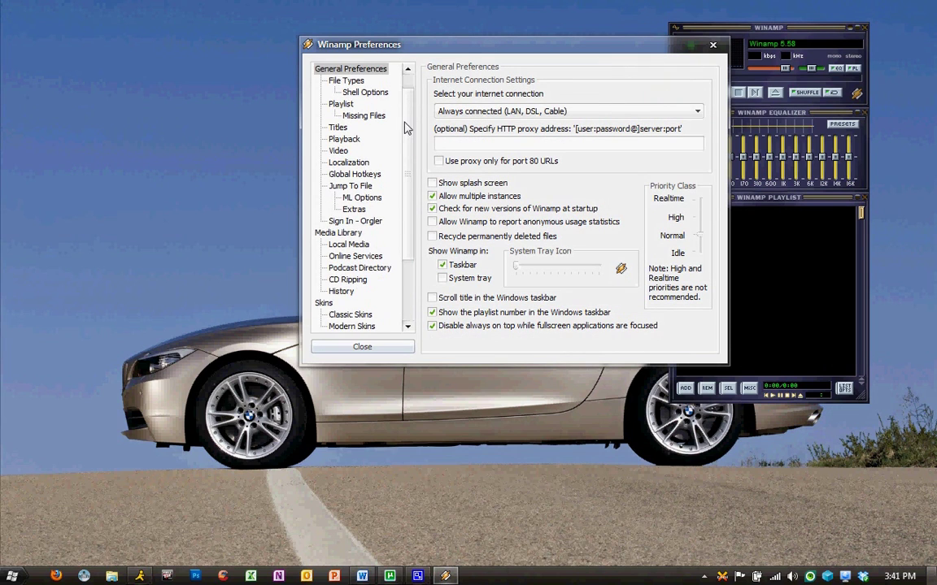
left_click(348, 292)
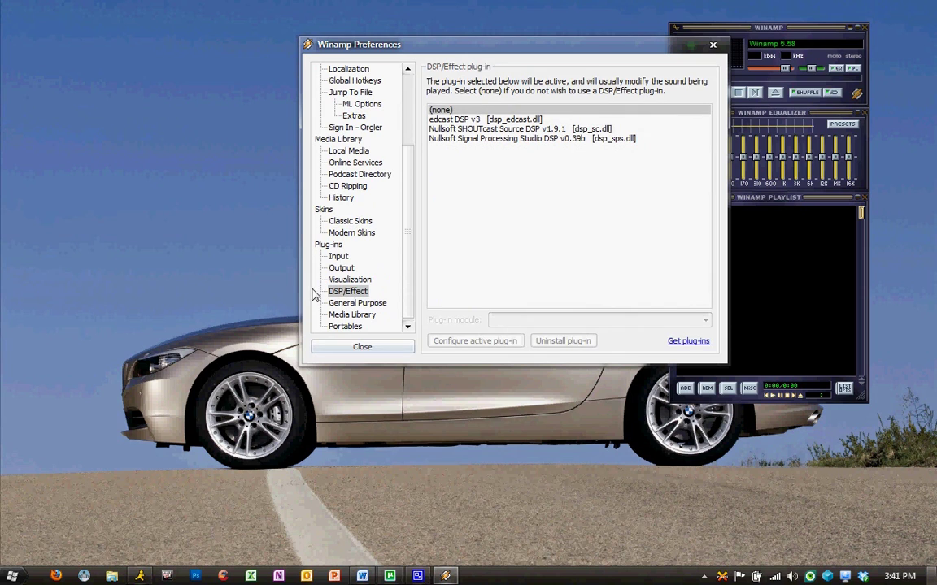
left_click_drag(488, 47, 569, 17)
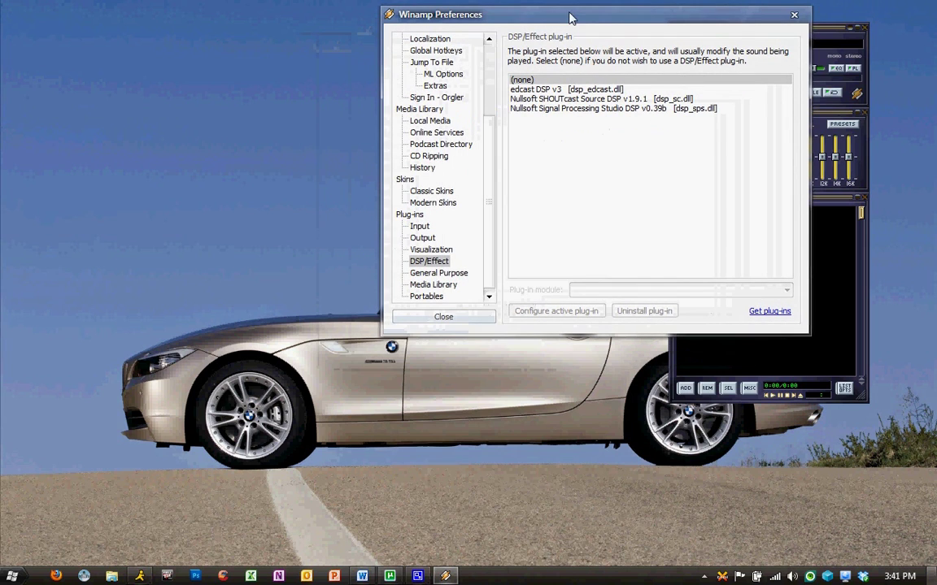
left_click(539, 90)
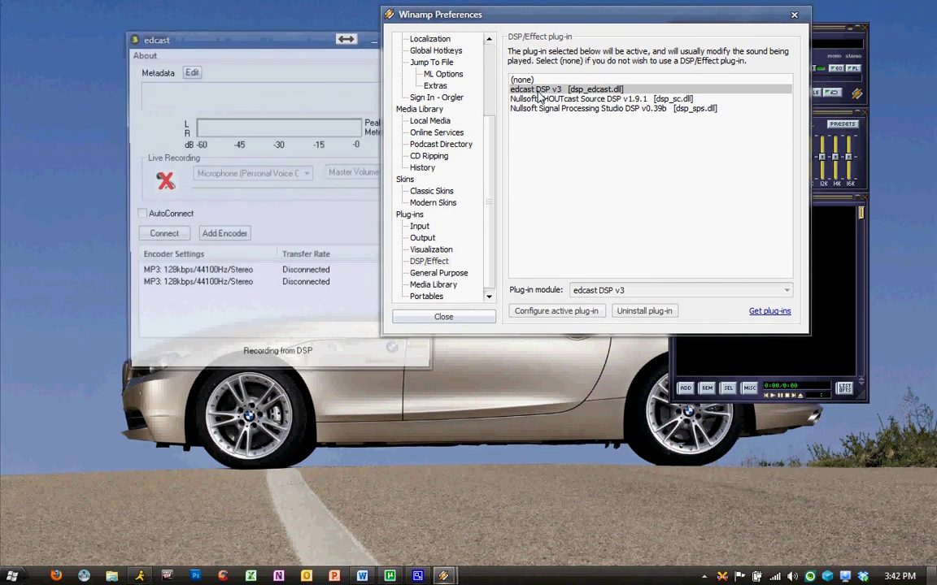
left_click_drag(257, 37, 193, 36)
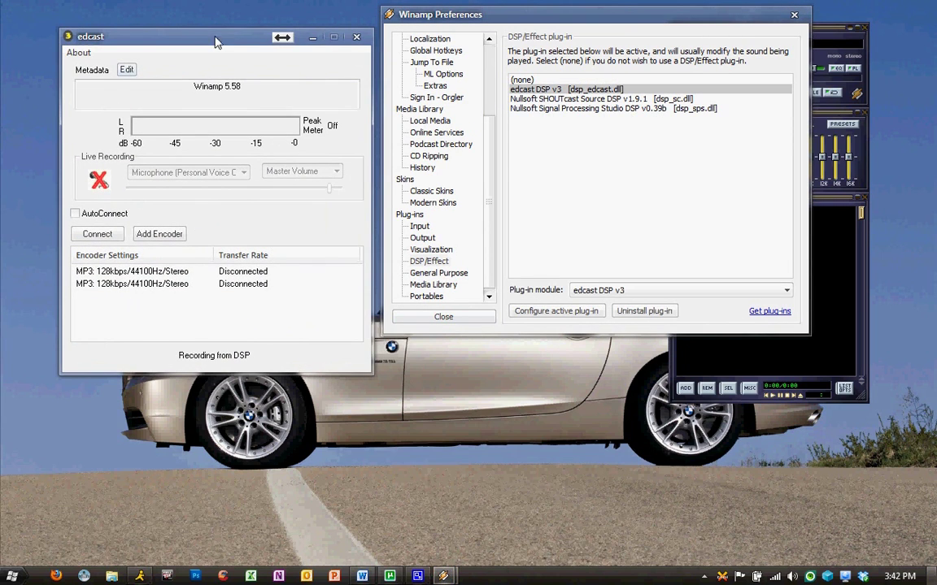
left_click(794, 16)
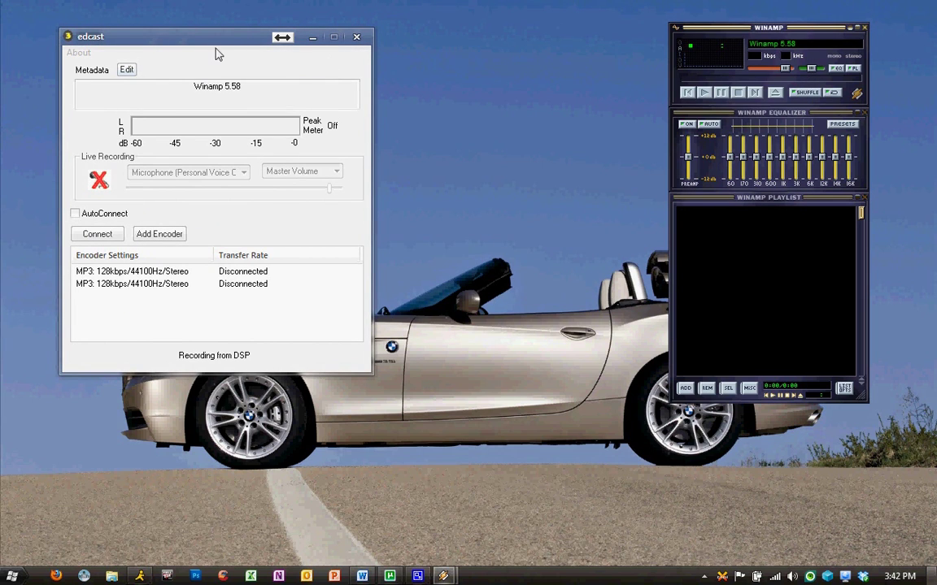
Add a new encoder in the edcast window and open the configuration of the added Vorbis entry.
left_click_drag(248, 43, 326, 61)
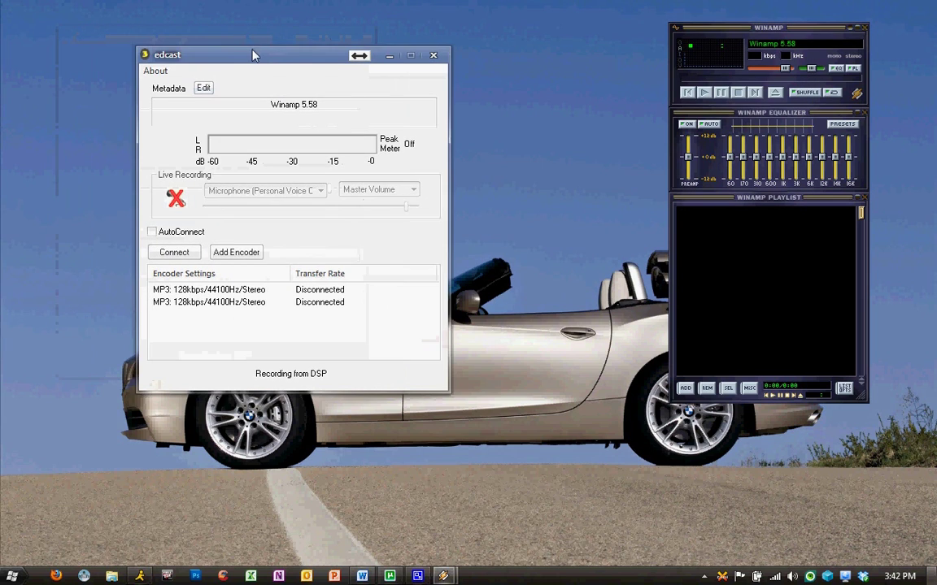
left_click_drag(252, 55, 253, 40)
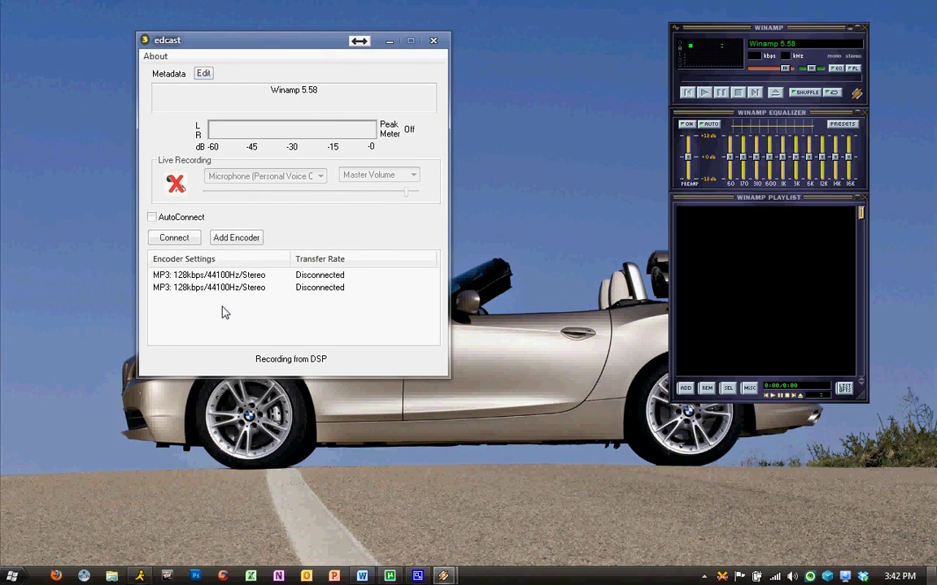
left_click(233, 239)
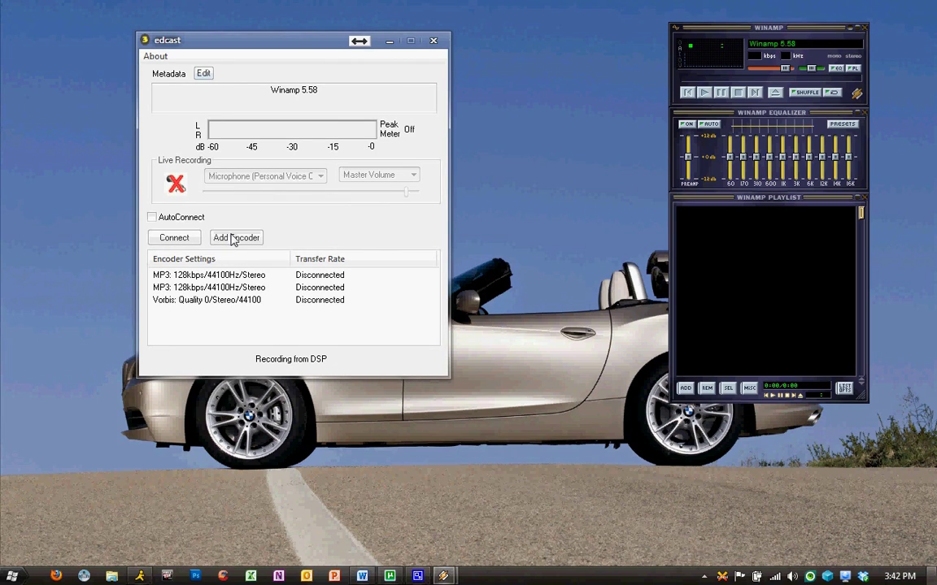
left_click(225, 302)
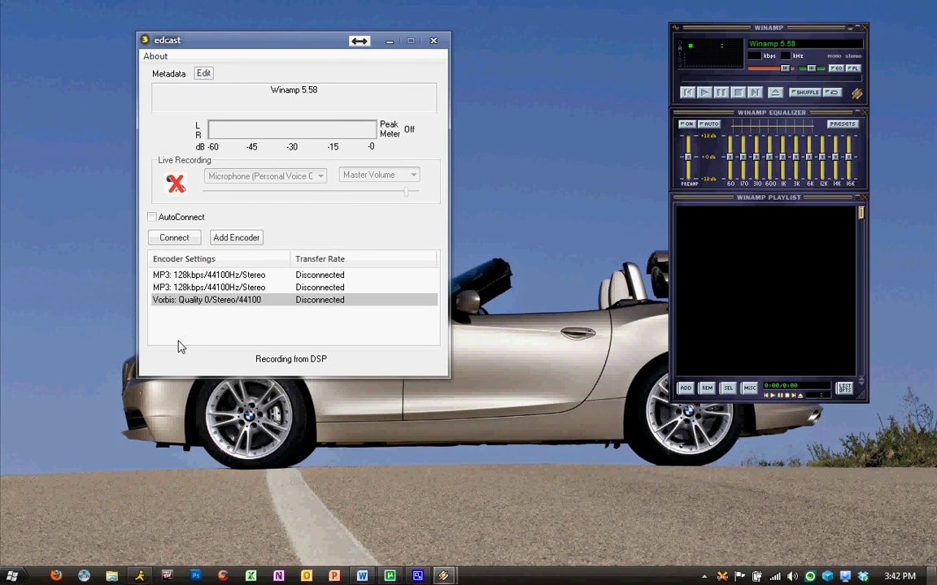
right_click(210, 304)
left_click(249, 328)
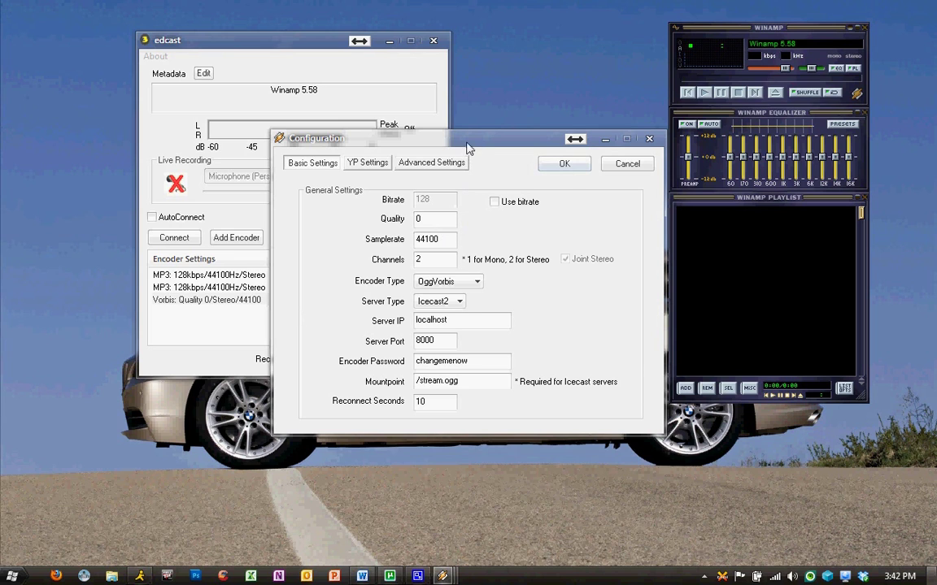
Set the encoder type to MP3 Lame with a bitrate of 128 in the basic settings.
left_click_drag(464, 142, 422, 188)
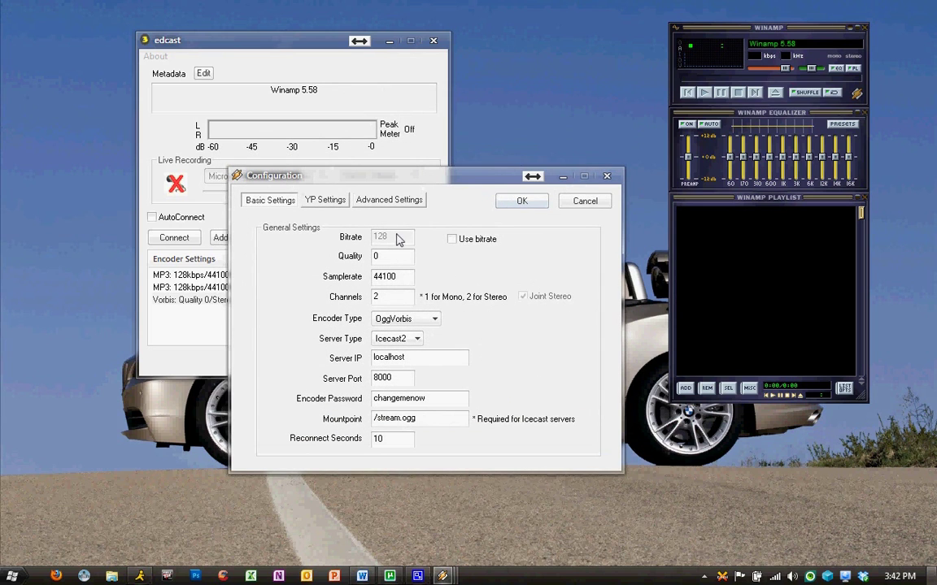
left_click(432, 320)
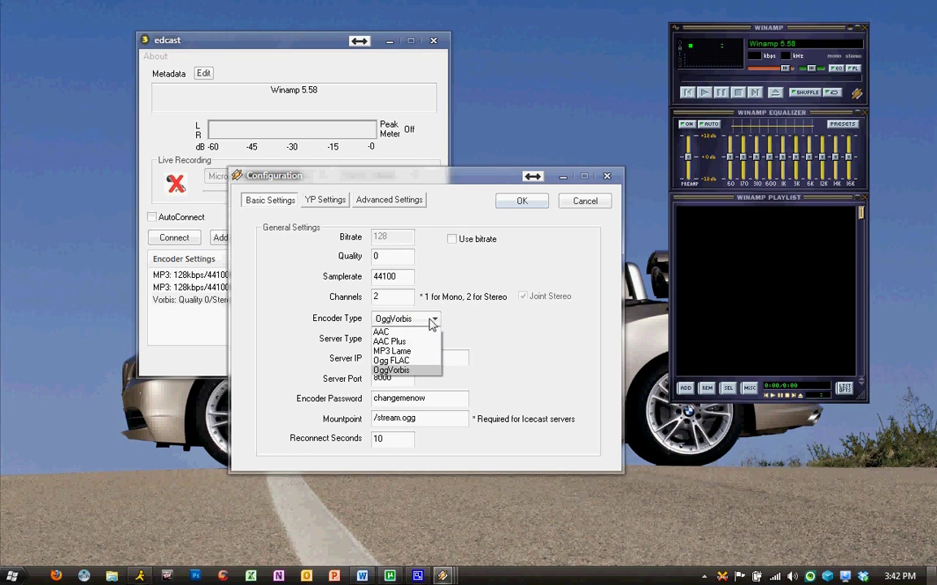
left_click(429, 322)
left_click(429, 322)
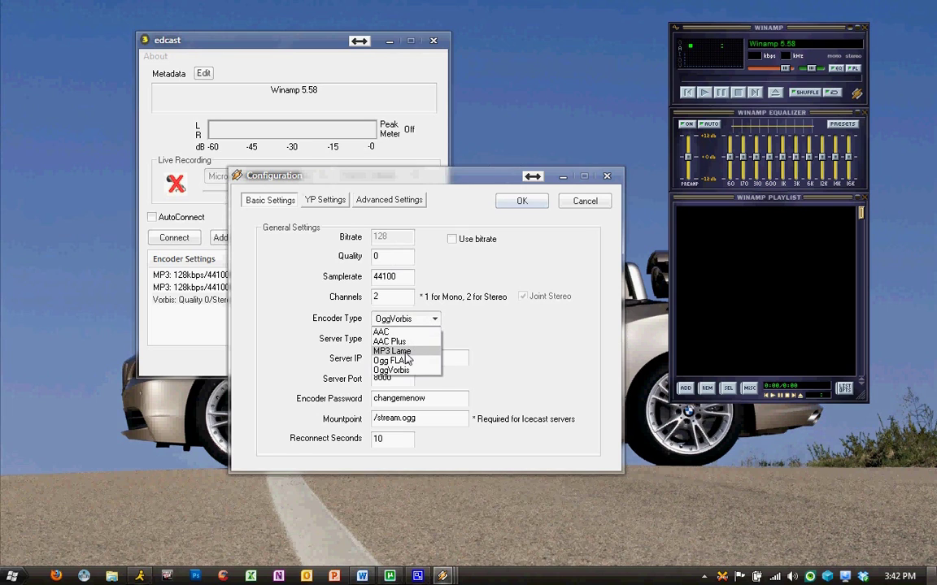
left_click(407, 354)
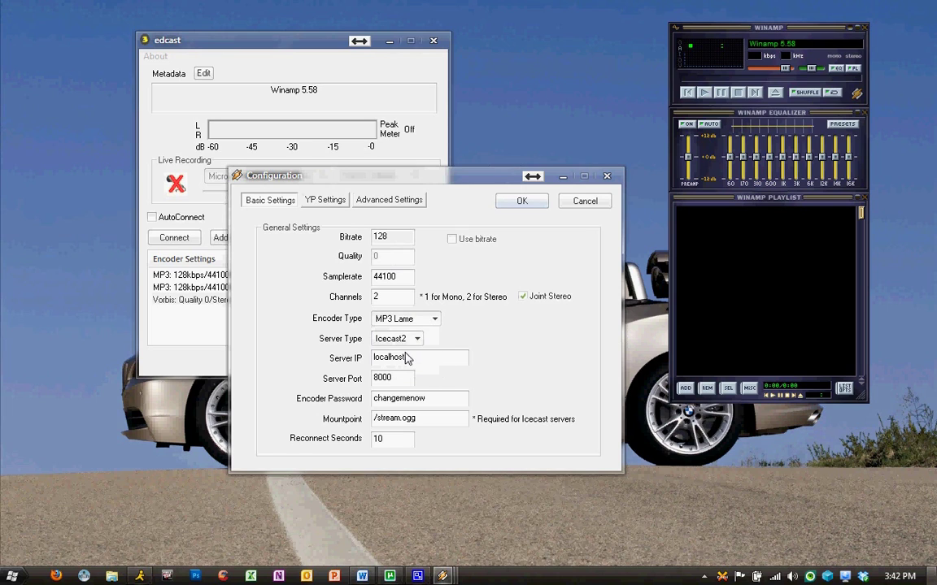
left_click(395, 239)
left_click_drag(398, 241, 365, 236)
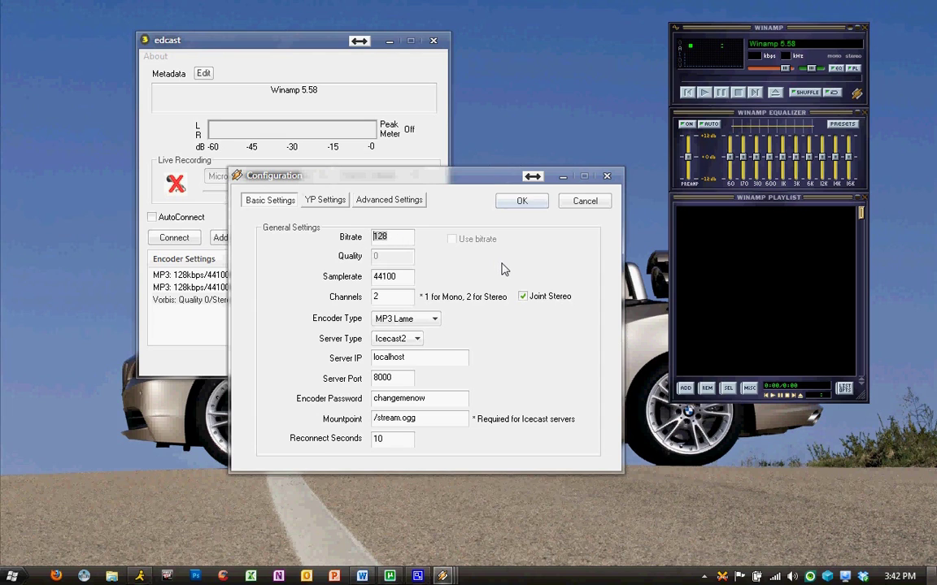
type("128")
Switch the server type to Shoutcast and back to Icecast2.
left_click(417, 340)
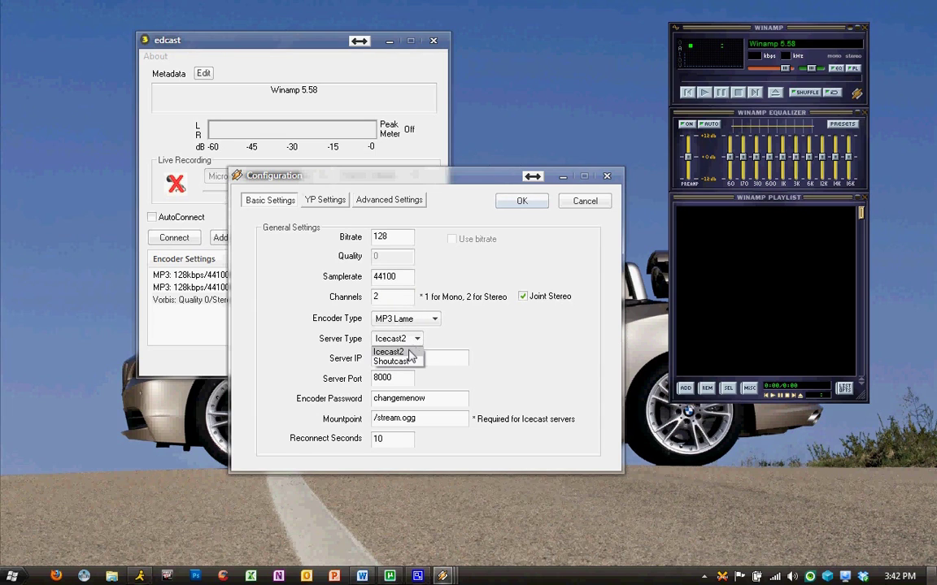
left_click(412, 350)
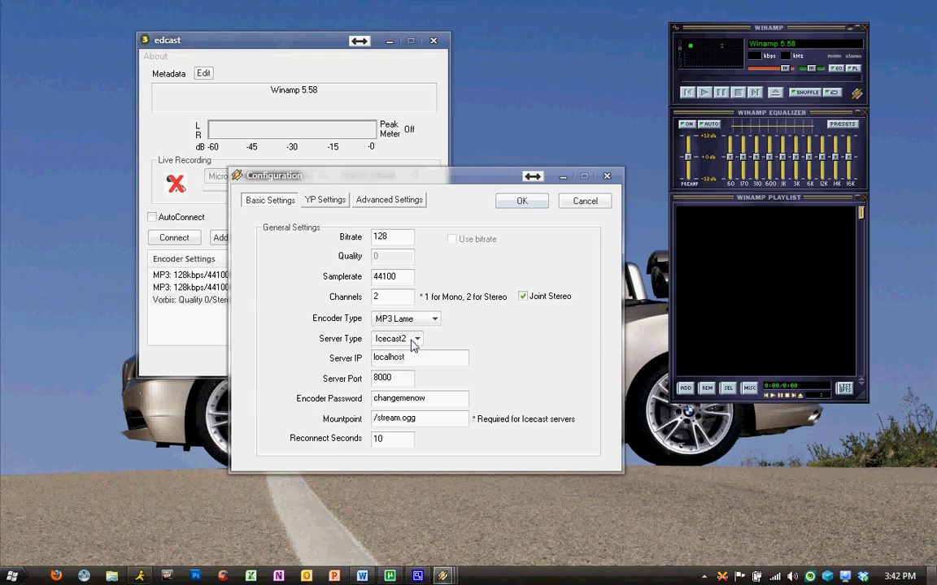
left_click(412, 344)
left_click(410, 361)
left_click(417, 341)
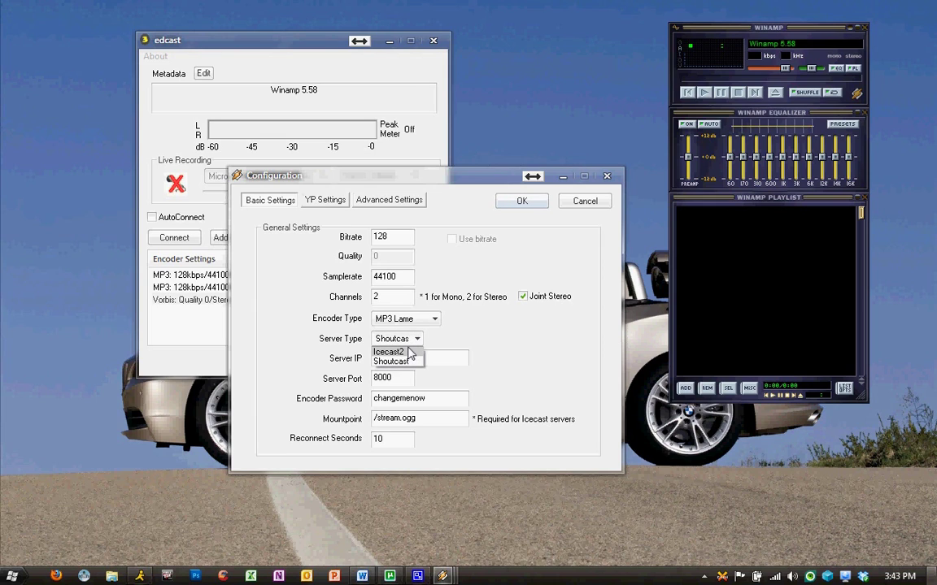
left_click(409, 352)
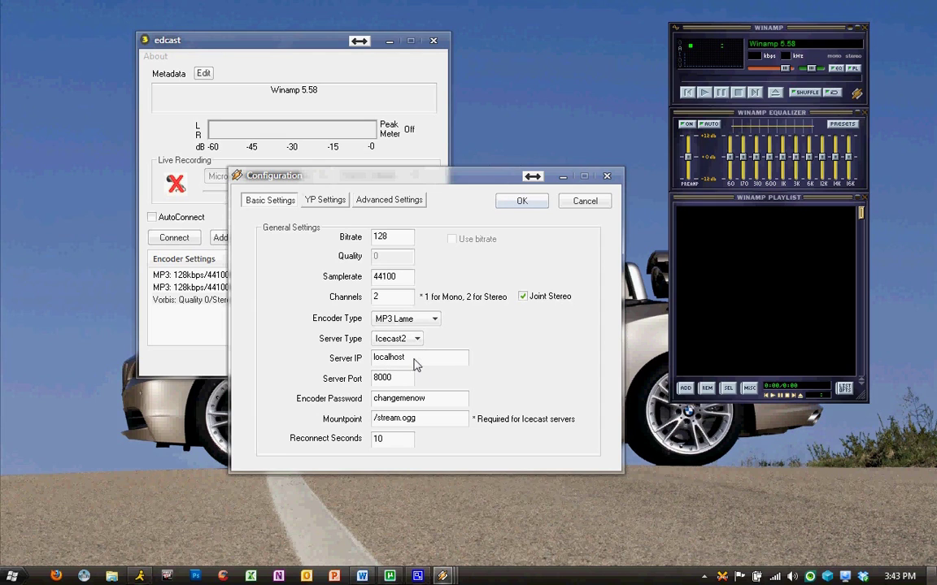
Set the server IP to radio.gshellz.org and the mountpoint to /sircrazy.
left_click(436, 367)
double_click(434, 363)
type("radio.gshellz.org")
left_click(407, 379)
left_click(443, 421)
left_click_drag(435, 421, 376, 419)
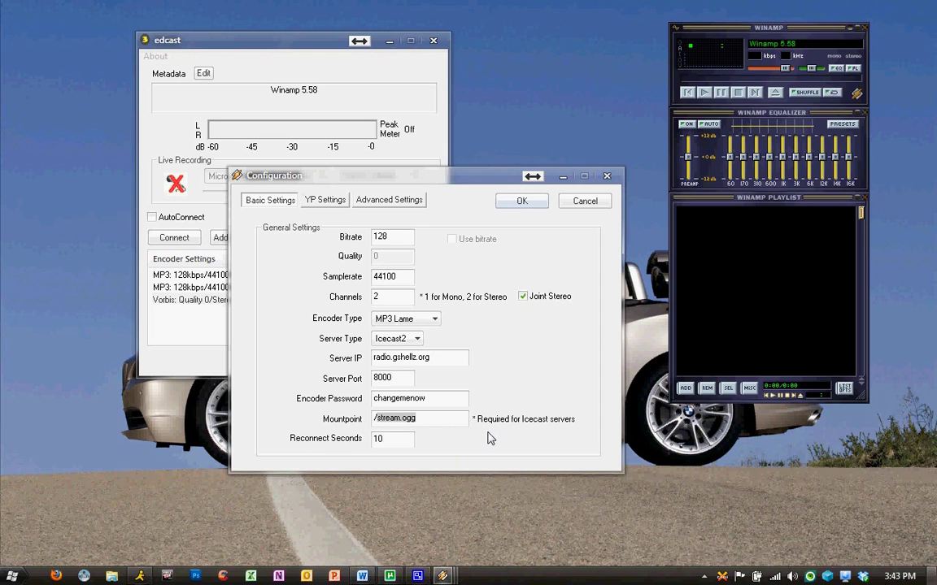
type("sircrazt")
Replace the default encoder password with the password for the streaming server.
left_click_drag(427, 402, 327, 406)
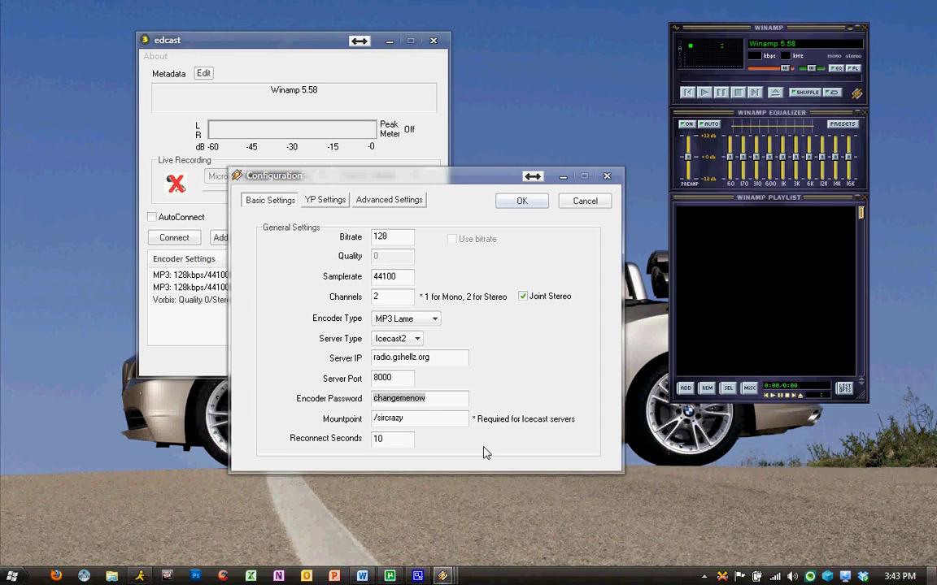
type("PUTPASSWORDFROM")
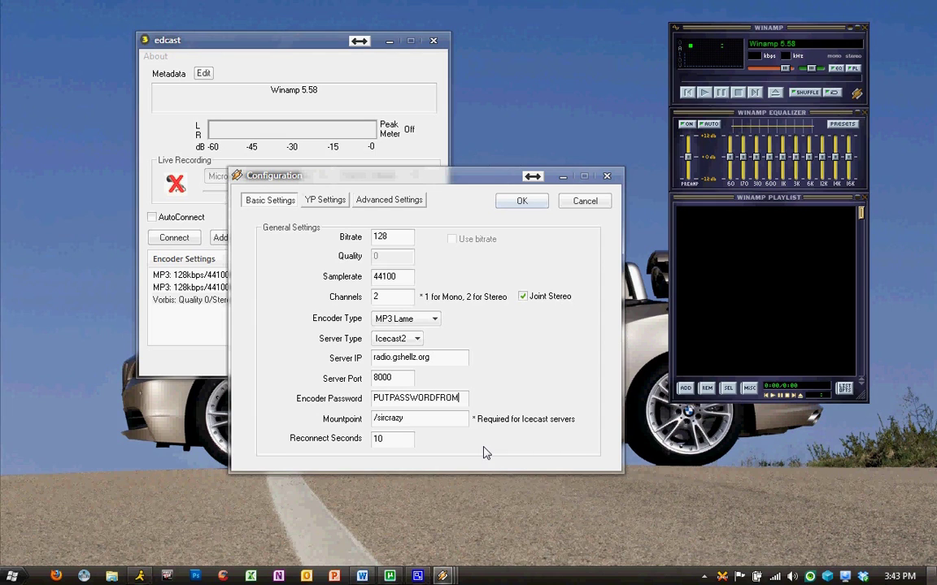
type("FORUM")
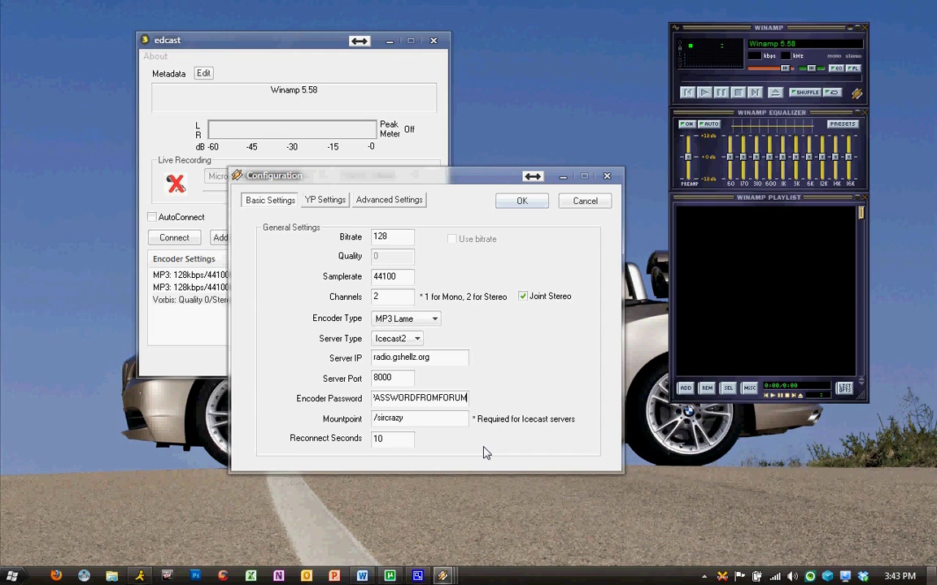
key("Home")
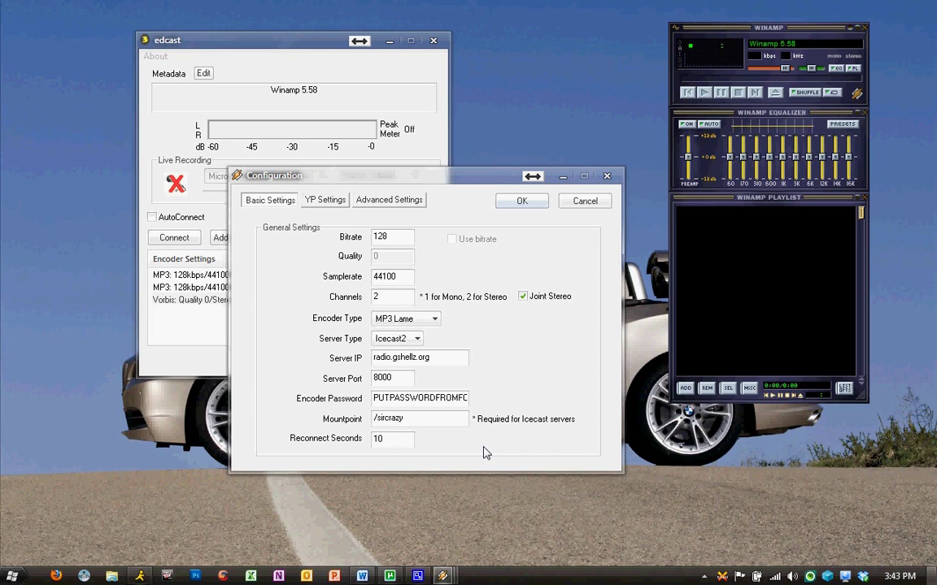
key("End")
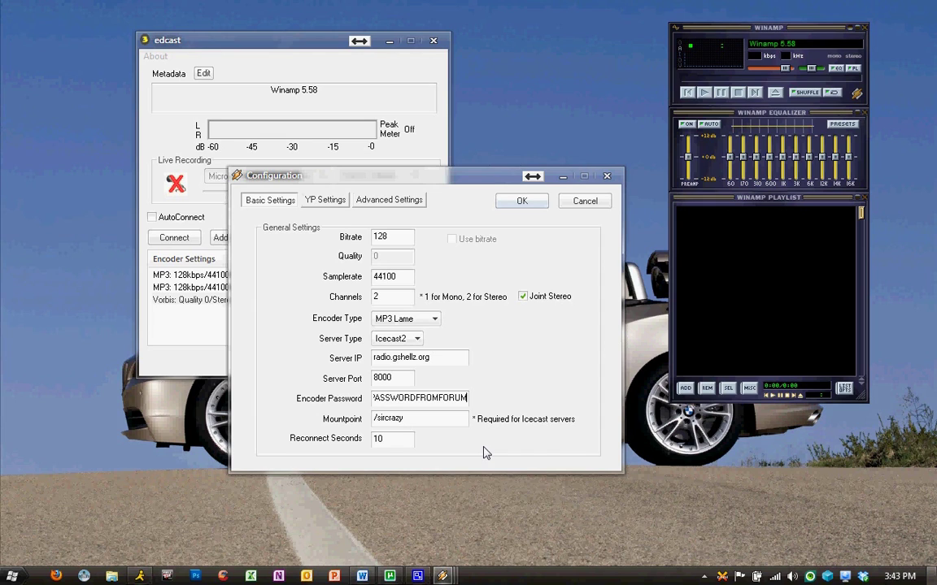
In the YP settings, name the stream "Sircrazy's Spot" and describe it as "Come enjoy some fine music.".
left_click(325, 204)
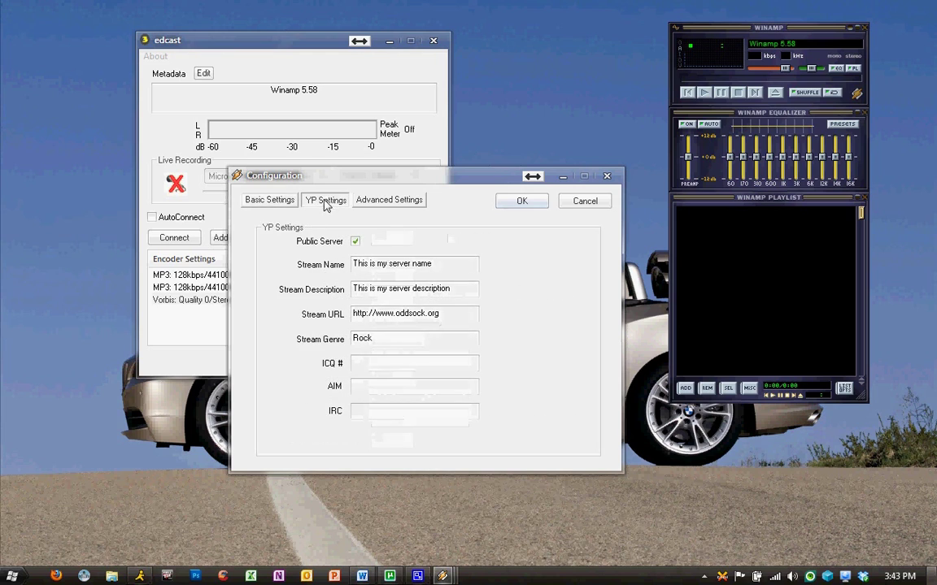
left_click(274, 204)
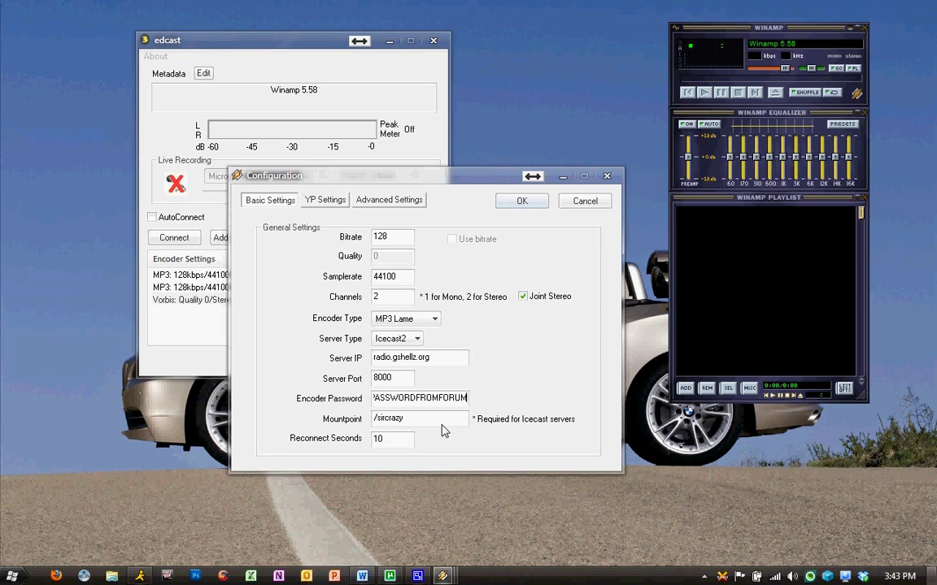
left_click(319, 204)
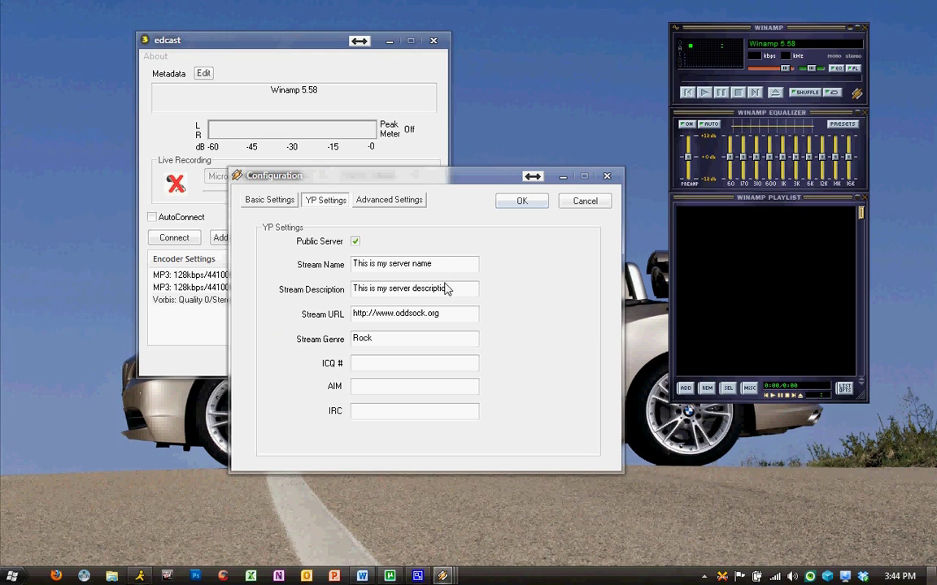
left_click_drag(434, 270, 265, 277)
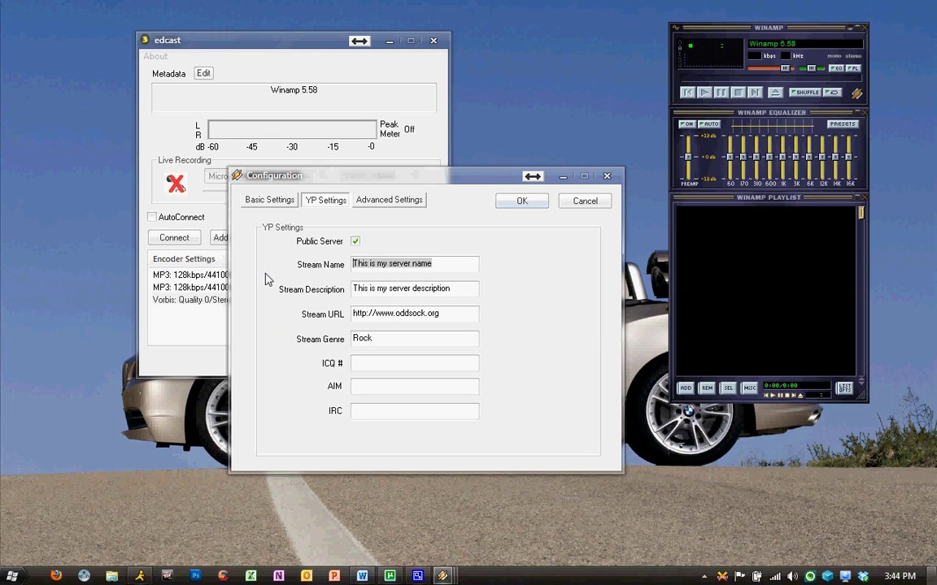
type("Sircrazy")
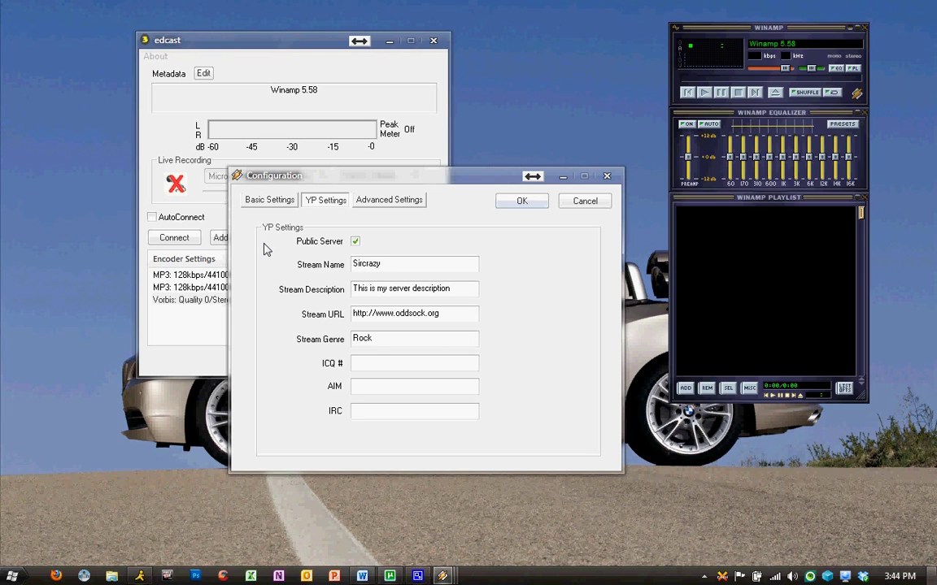
type("'s Spot")
key("Tab")
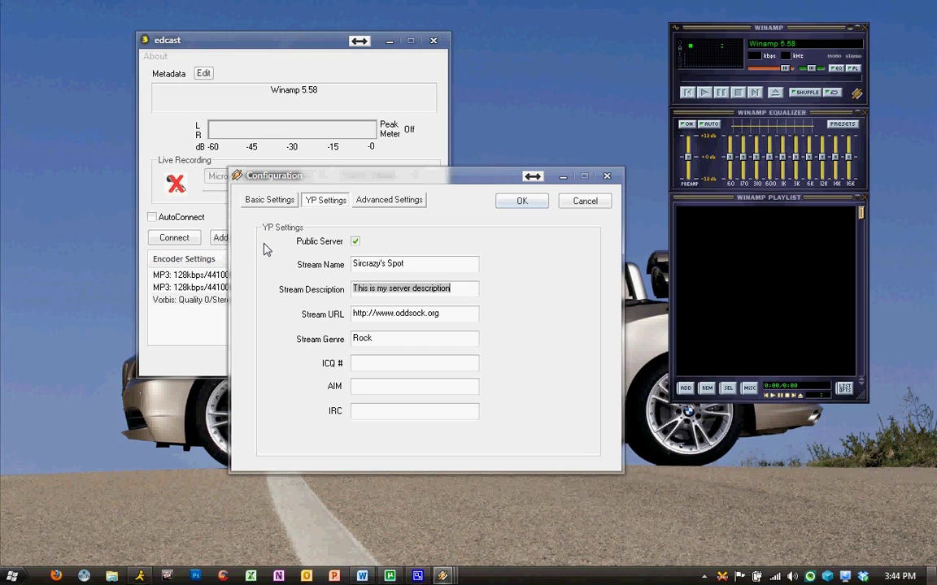
type("Come enjoy s")
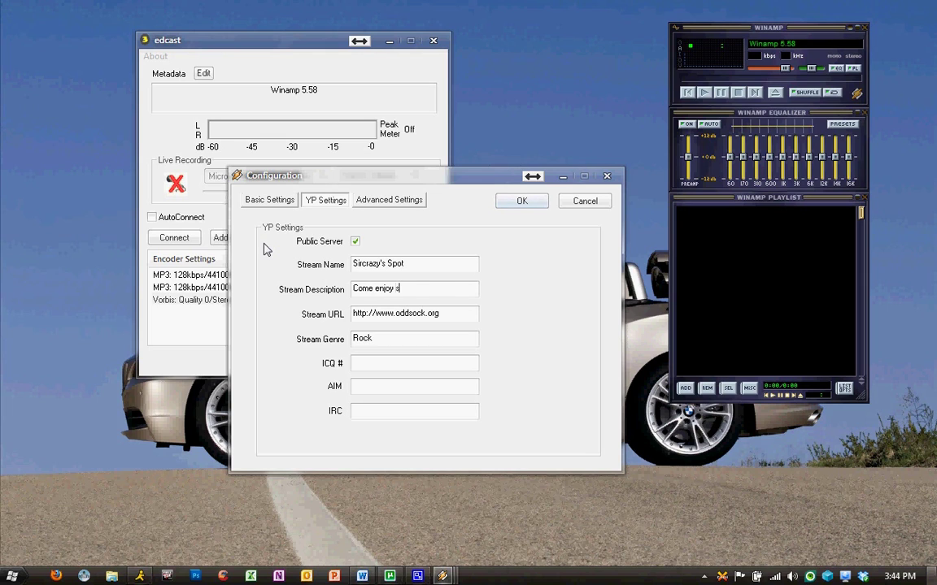
type("ome fine music.")
key("Tab")
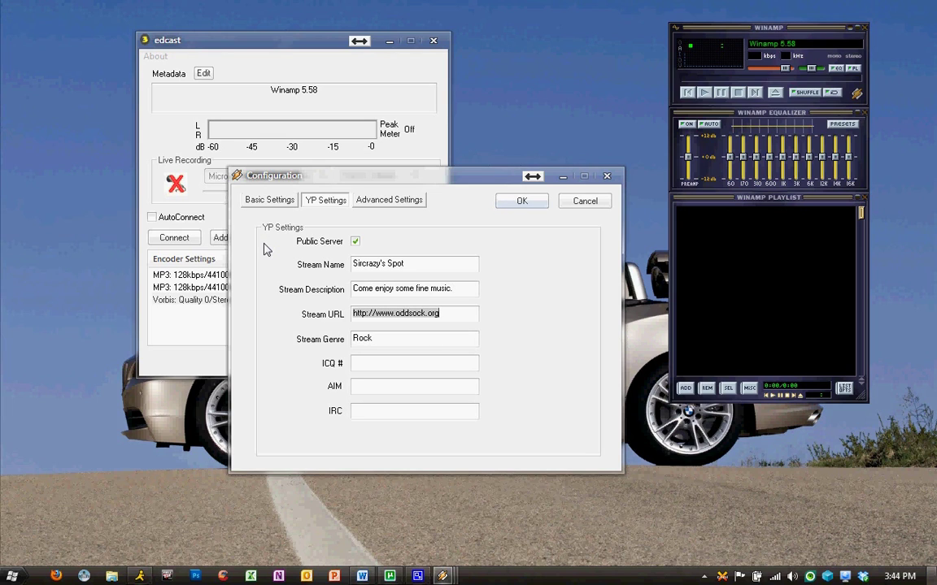
key("BackSpace")
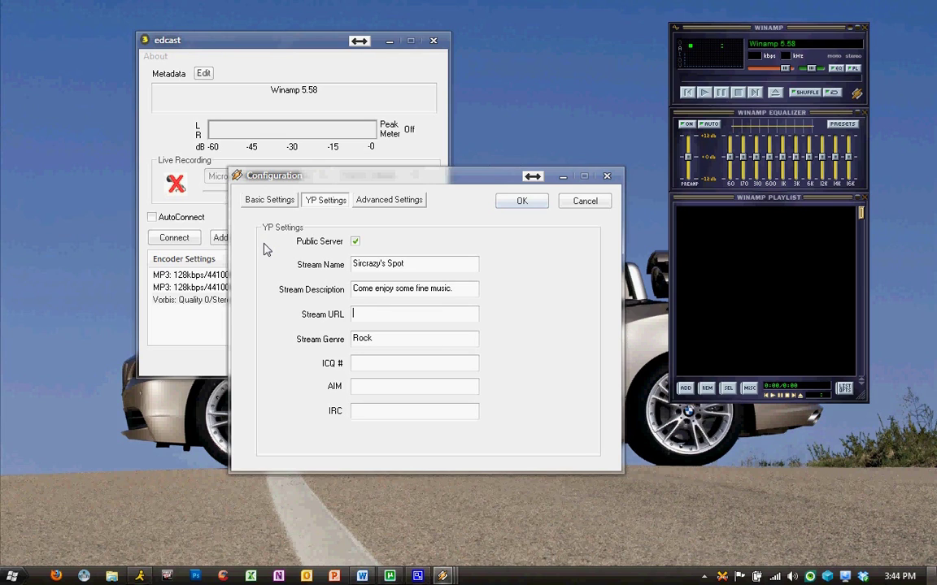
type("http://")
key("BackSpace")
key("BackSpace")
type("tp://radio.gshellz.org")
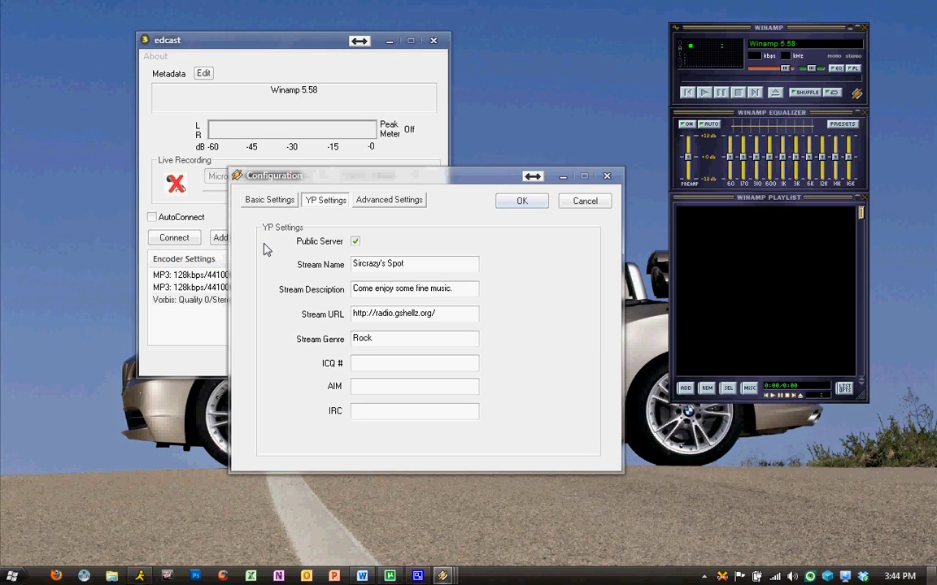
type("/sircrazy.m3u")
double_click(356, 339)
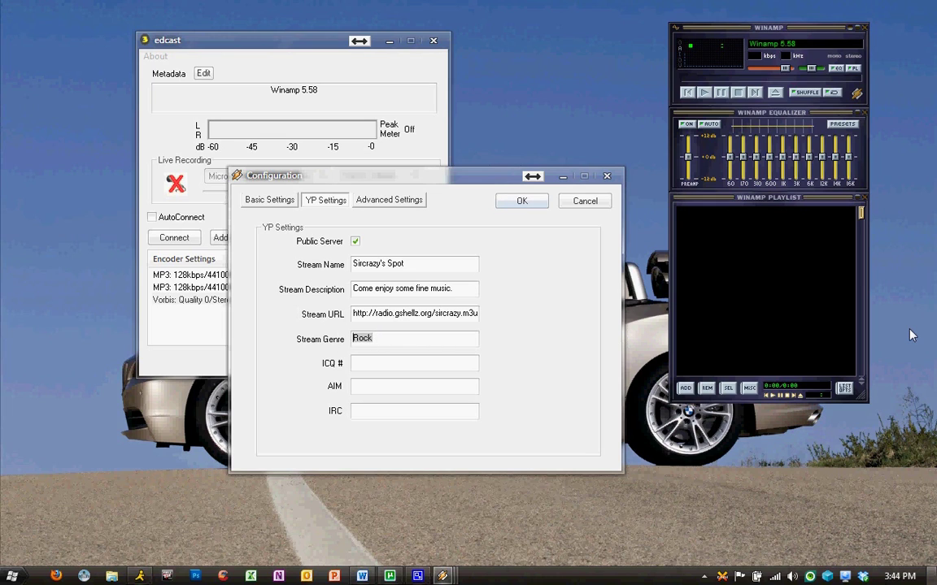
type("All Genres")
Leave the option for saving a stream archive disabled in the advanced settings and accept the encoder configuration.
left_click(374, 200)
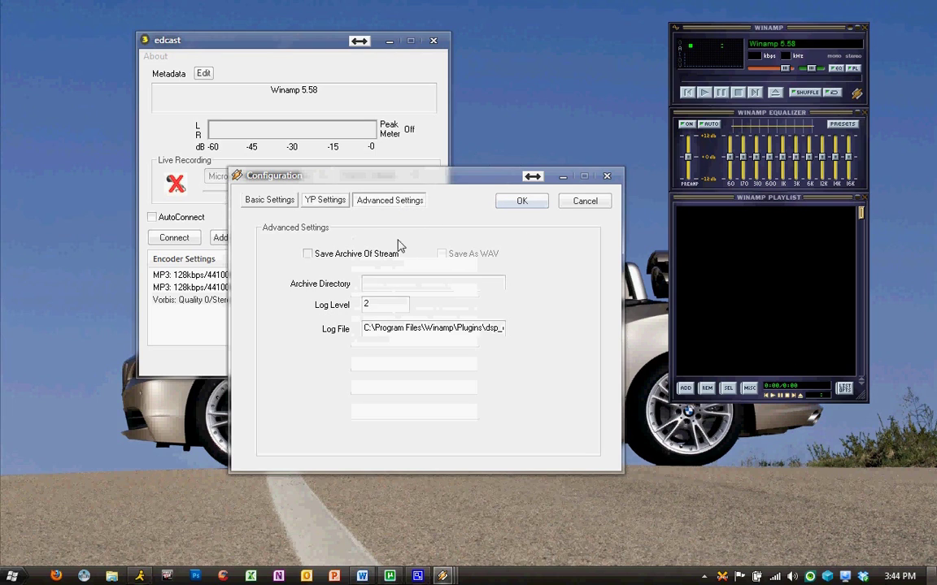
left_click(308, 254)
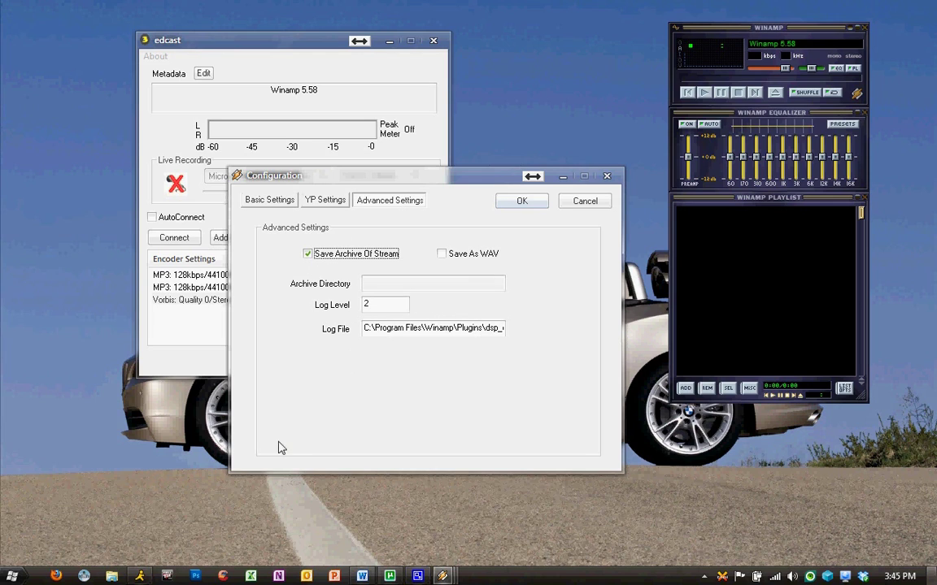
left_click(307, 254)
left_click(286, 202)
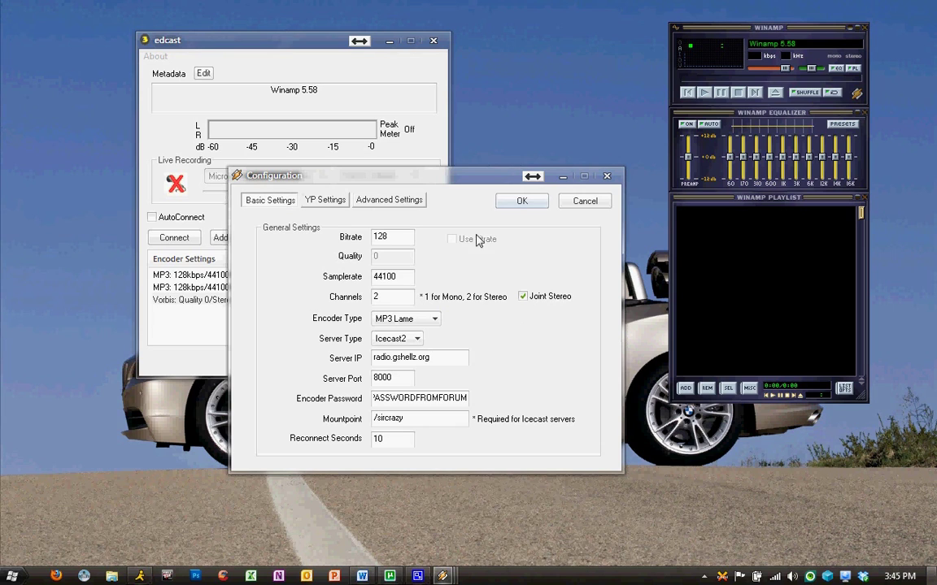
left_click(521, 202)
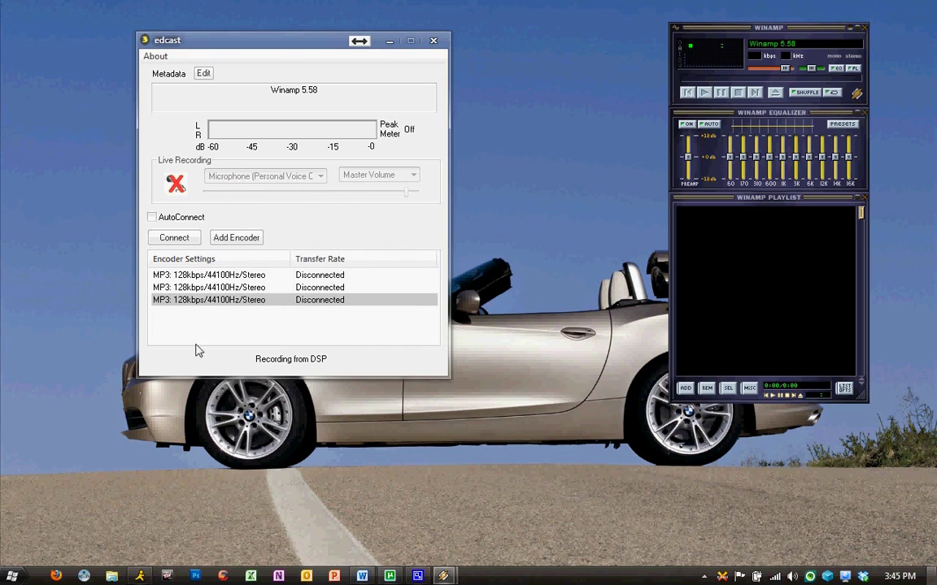
Connect the first MP3 128kbps/44100Hz/Stereo encoder in the edcast encoder list to its server.
right_click(238, 304)
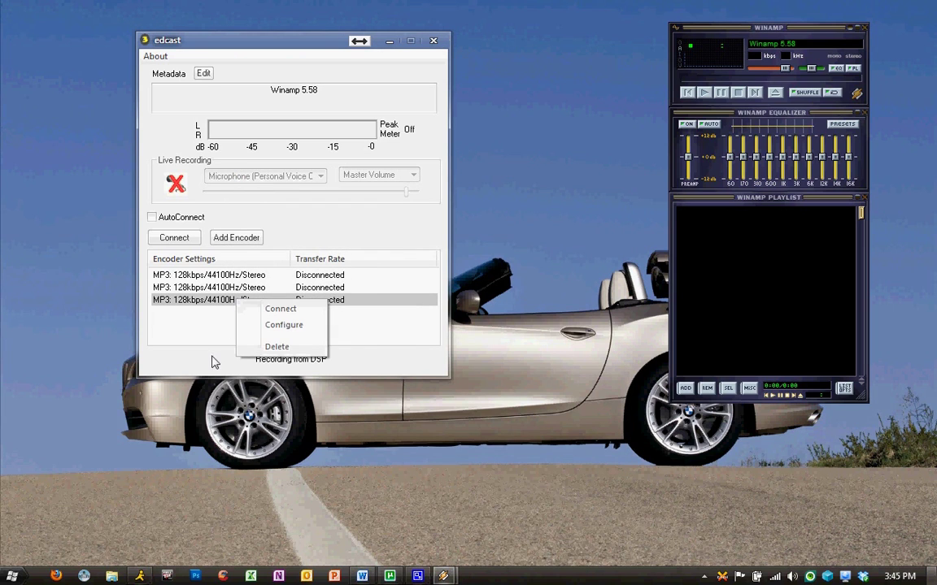
left_click(193, 276)
right_click(195, 277)
left_click(234, 281)
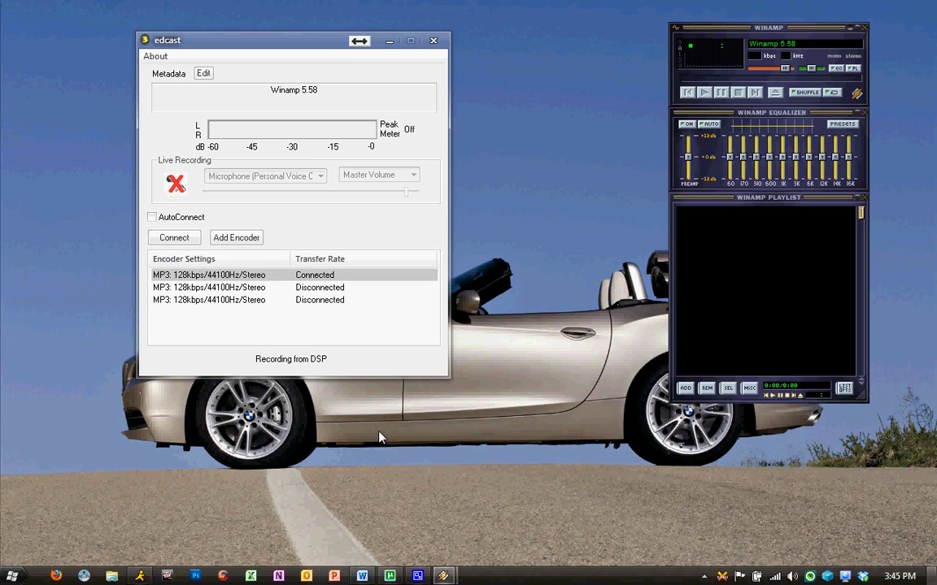
right_click(727, 248)
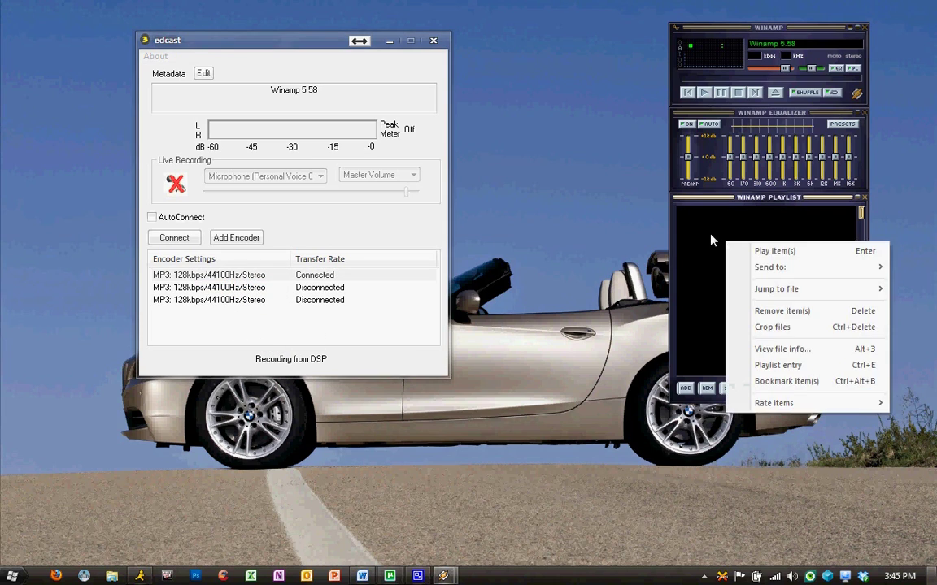
key("Escape")
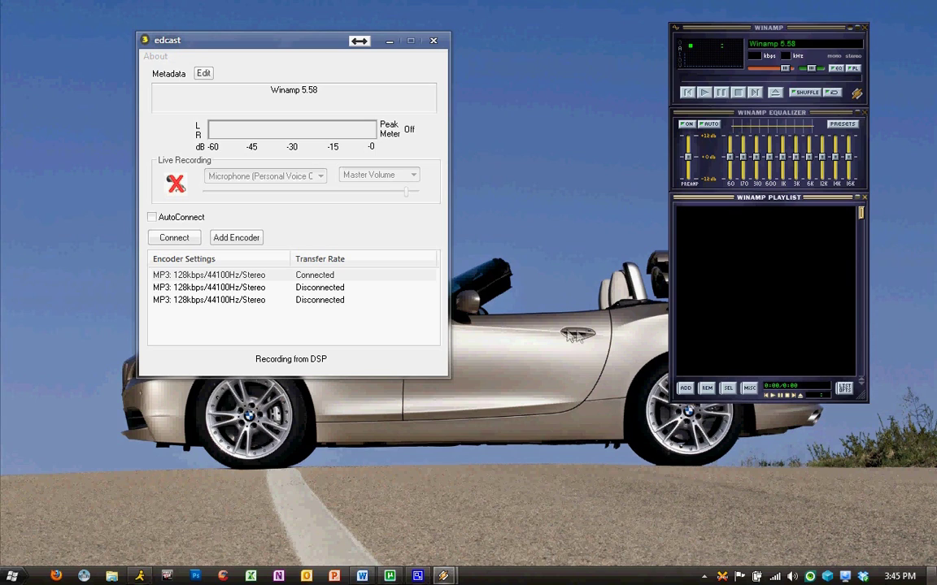
Open the available actions for the connected first encoder in the edcast list.
right_click(197, 279)
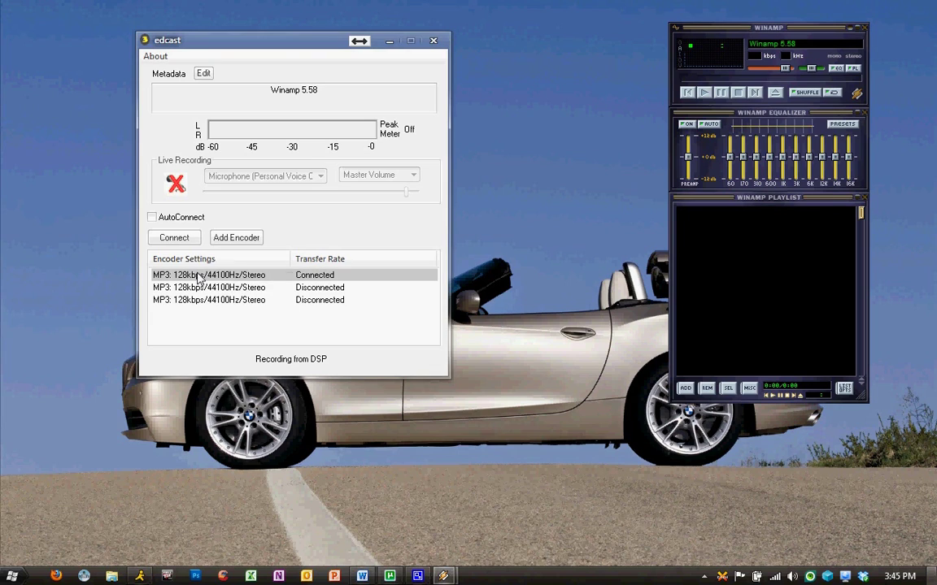